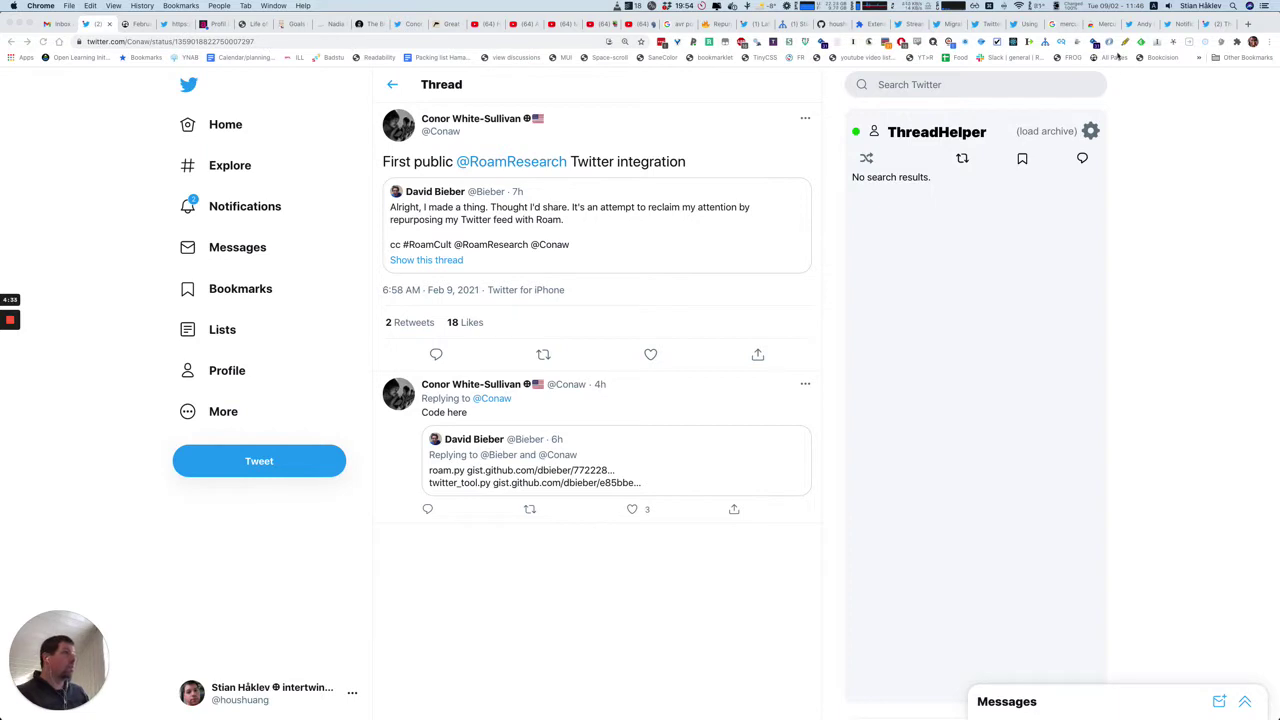
key(super+r)
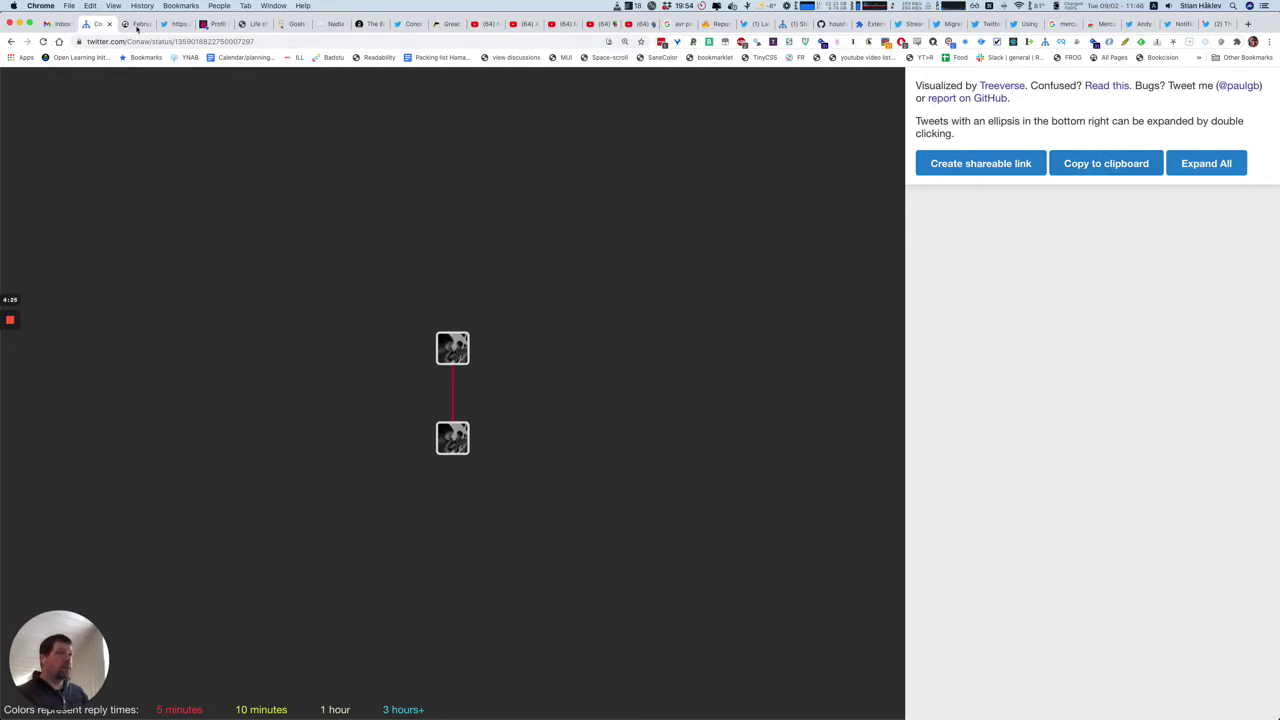
click(137, 28)
click(286, 197)
key(super+v)
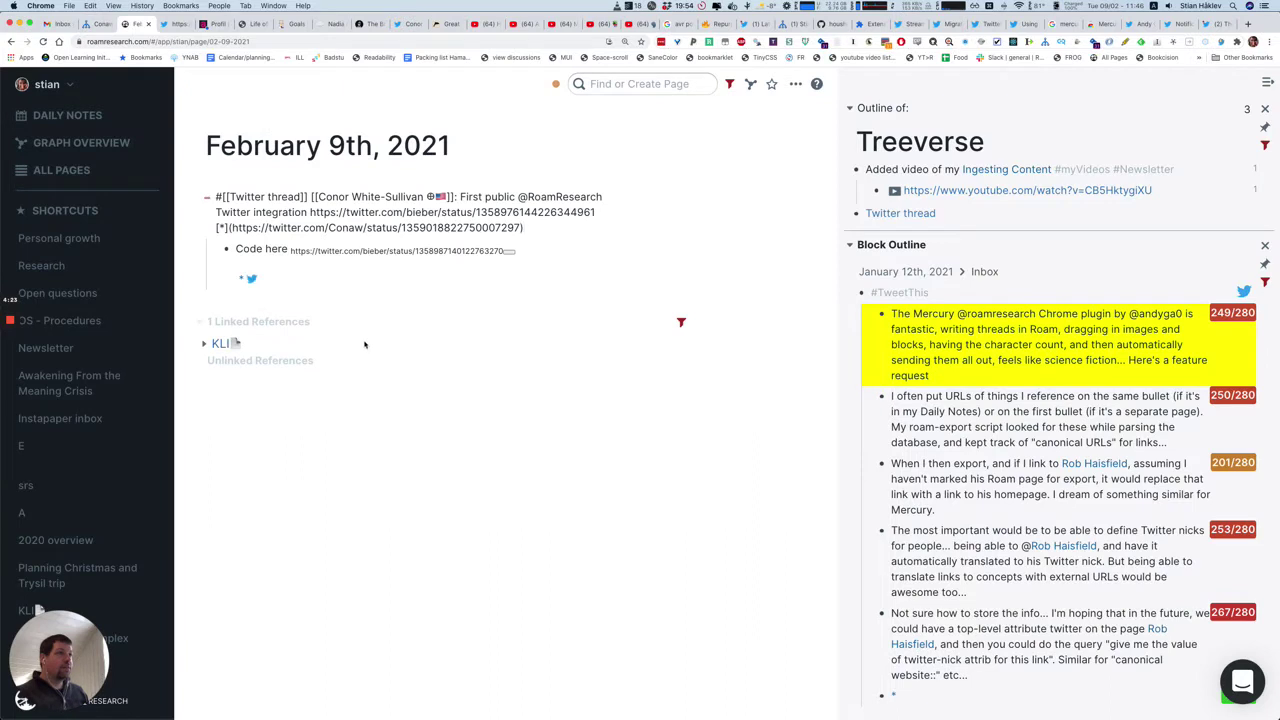
click(380, 424)
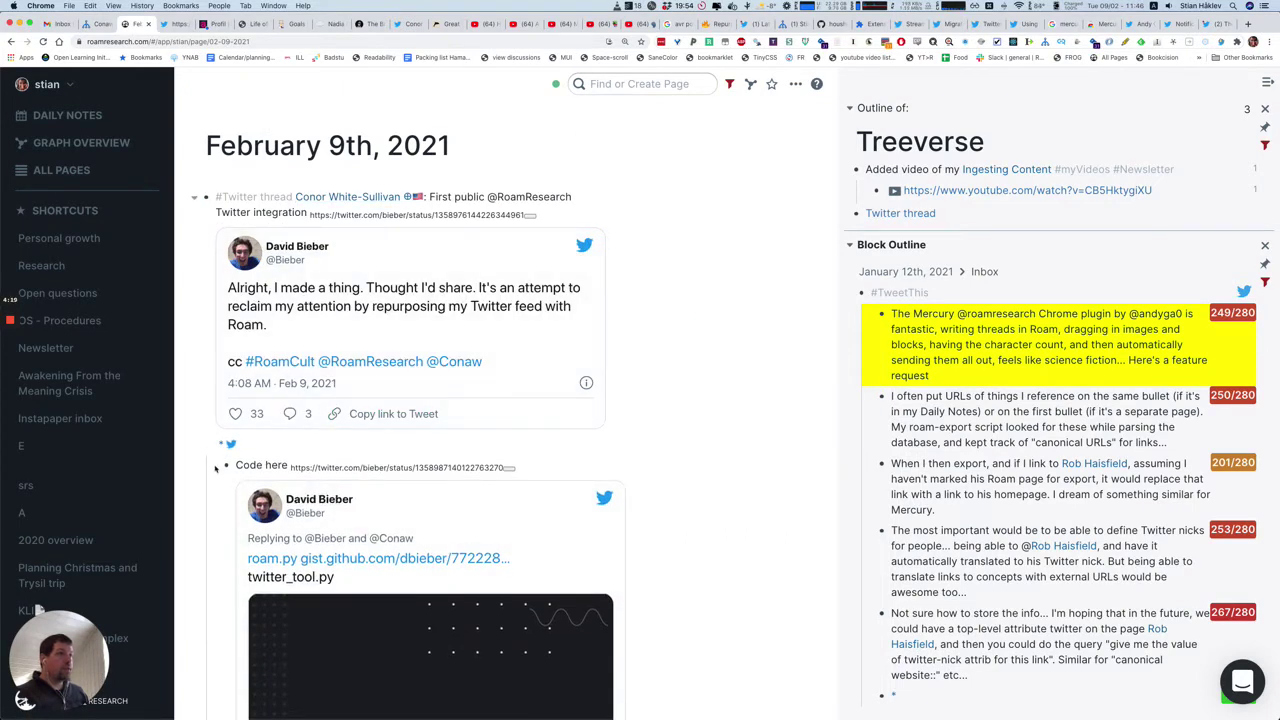
- Examine the pasted Twitter thread and its embedded tweets from the first block through to the "Code here" reply
scroll(217, 591, down, 3)
scroll(217, 590, up, 2)
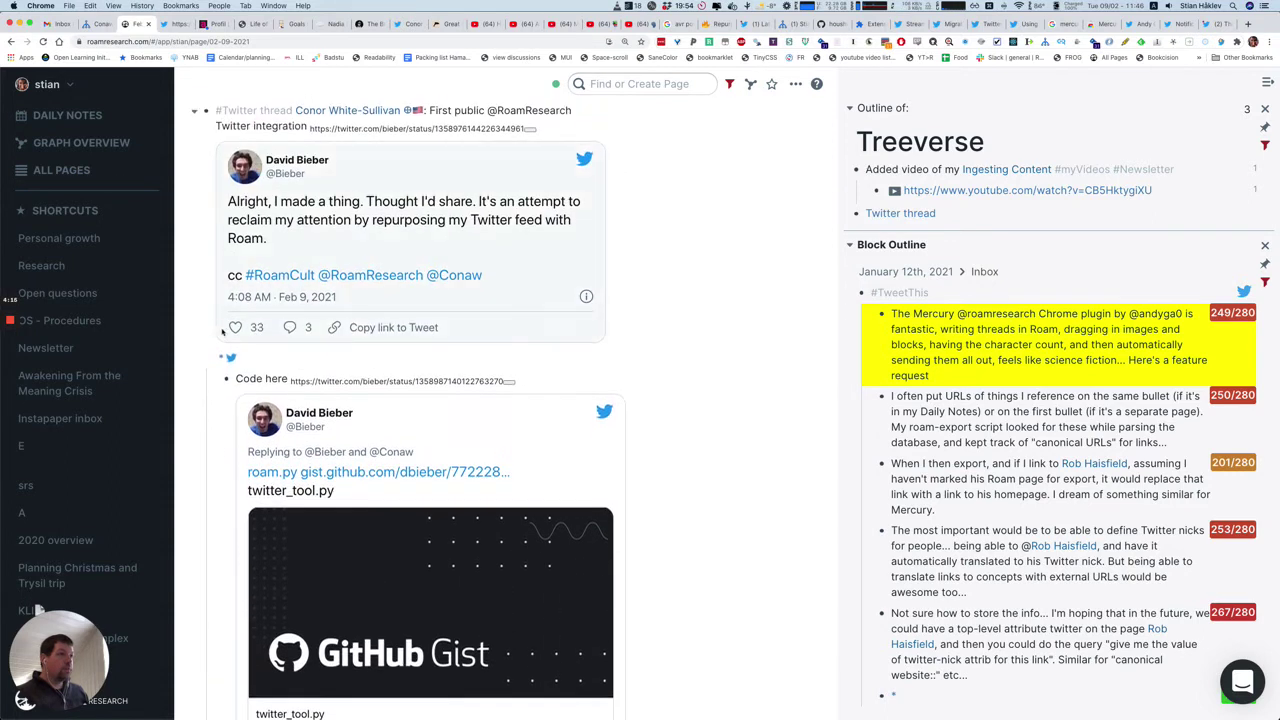
scroll(420, 430, down, 3)
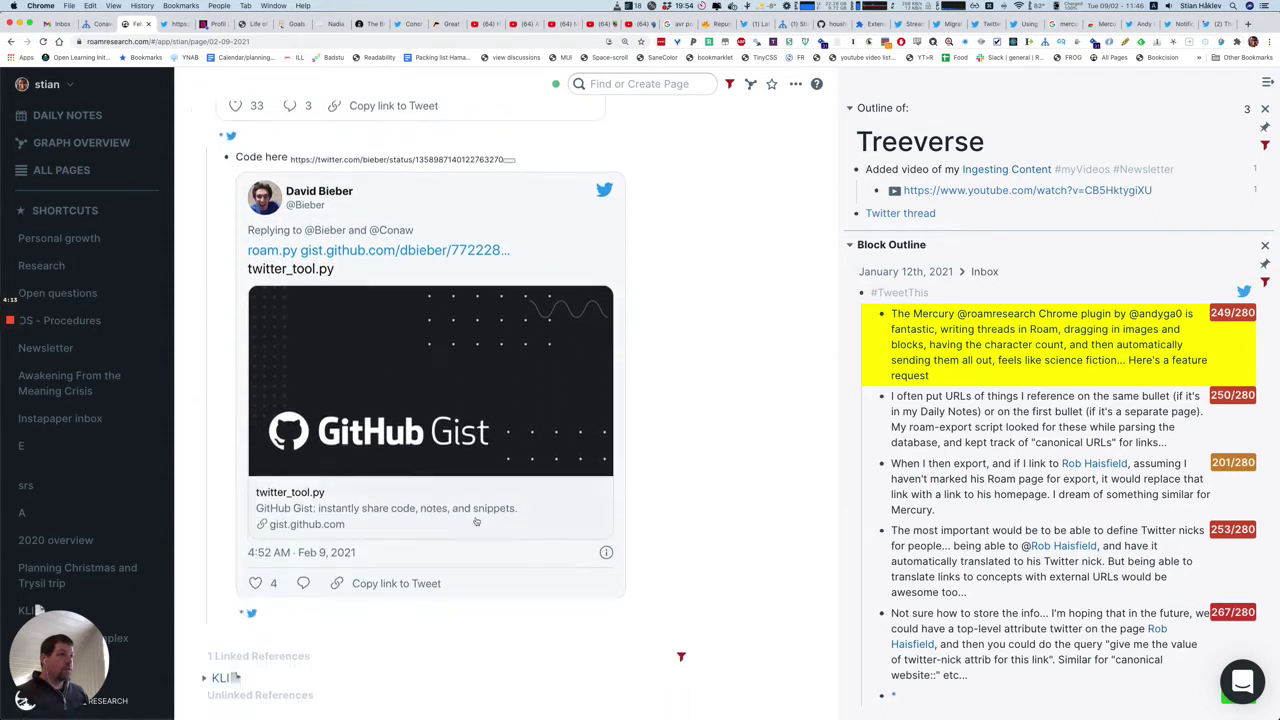
scroll(356, 507, up, 2)
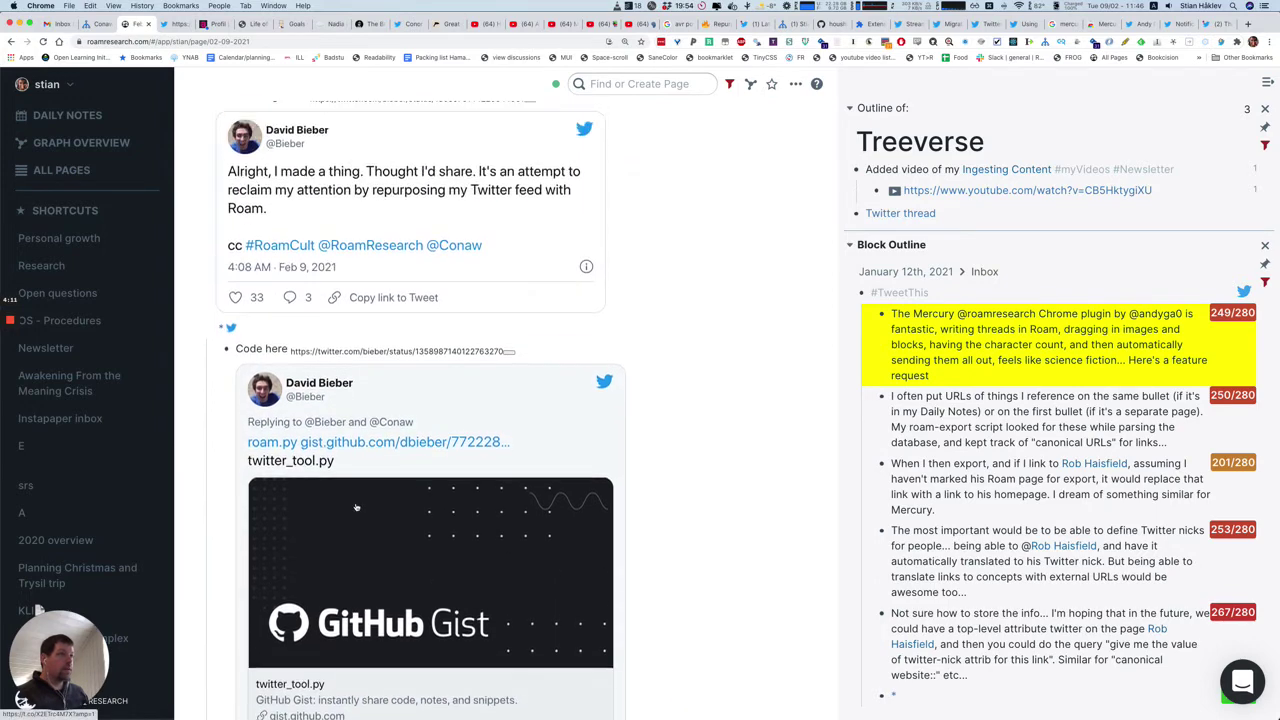
click(307, 321)
scroll(449, 525, down, 1)
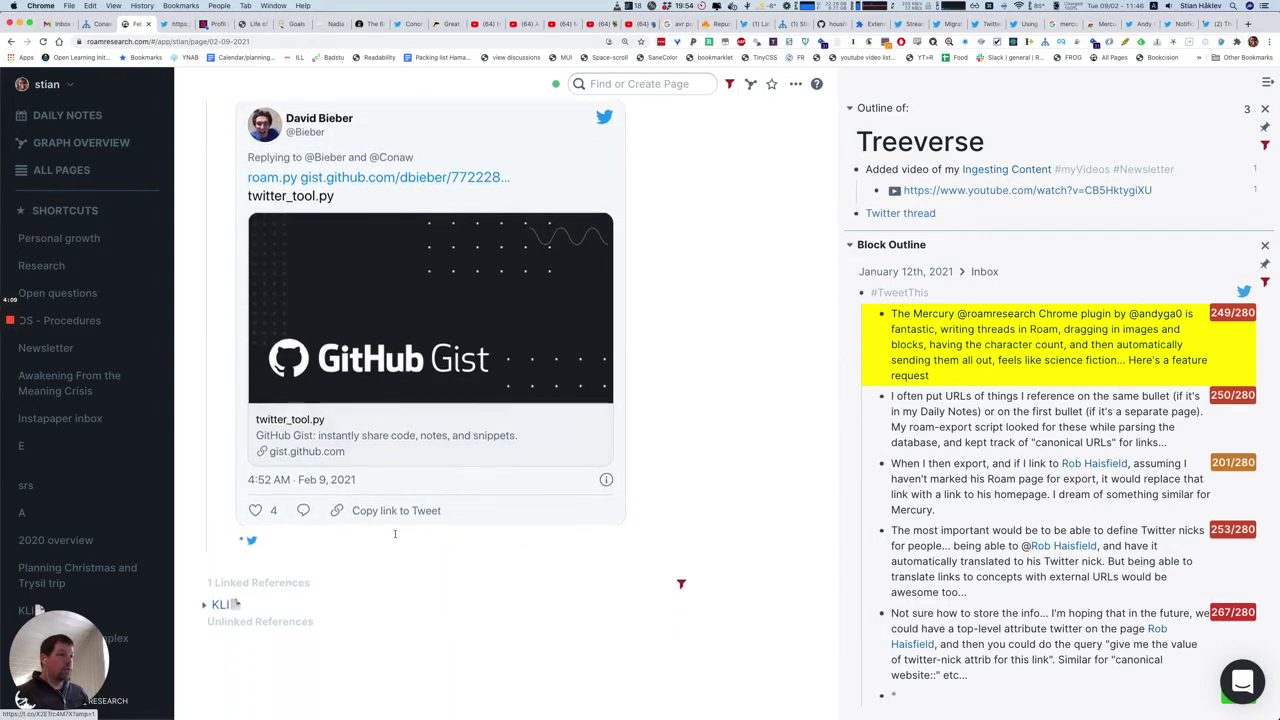
key(Escape)
scroll(300, 300, up, 3)
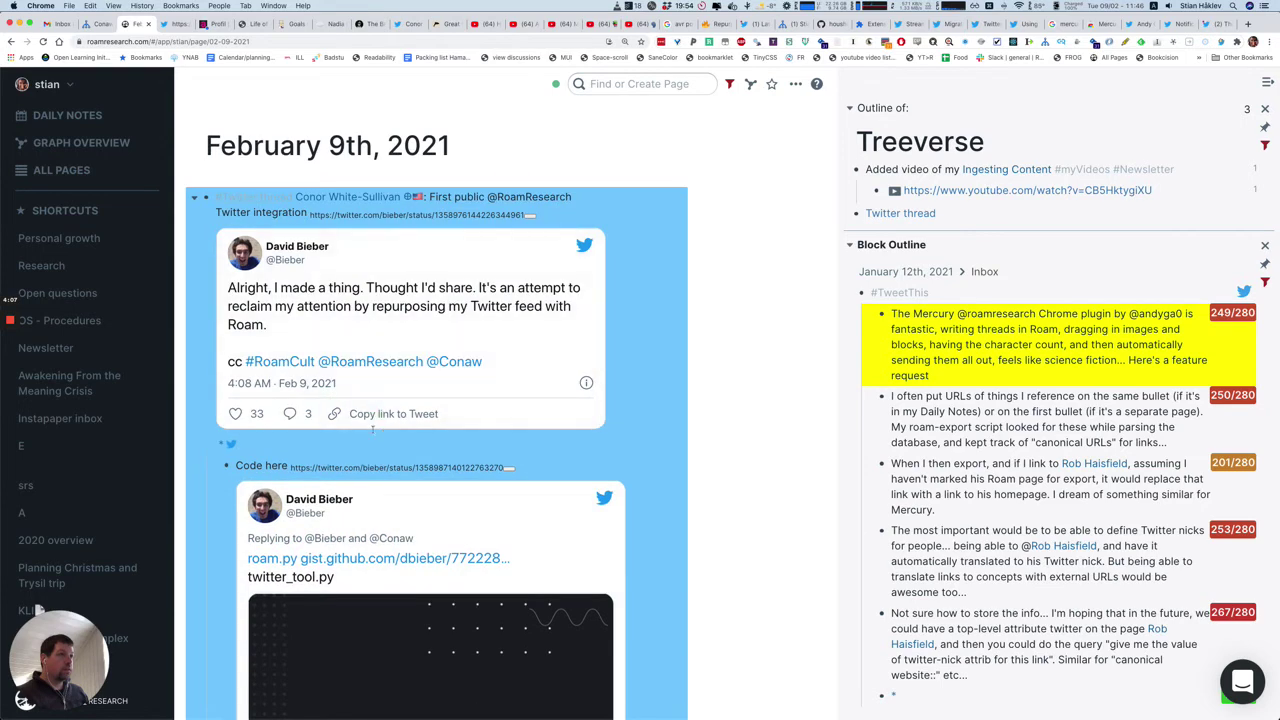
- Collapse the embedded tweet previews in the thread's first block and in the "Code here" block
drag(336, 450, 817, 394)
key(shift+Up)
key(Up)
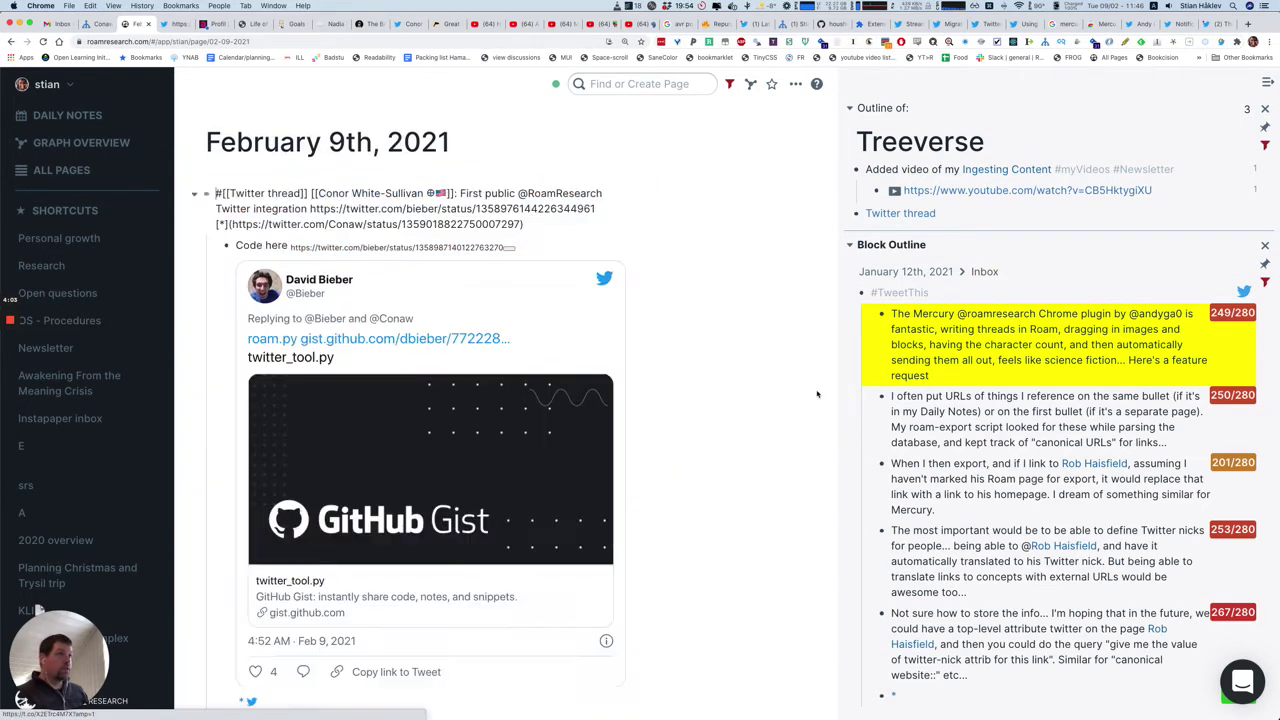
key(Escape)
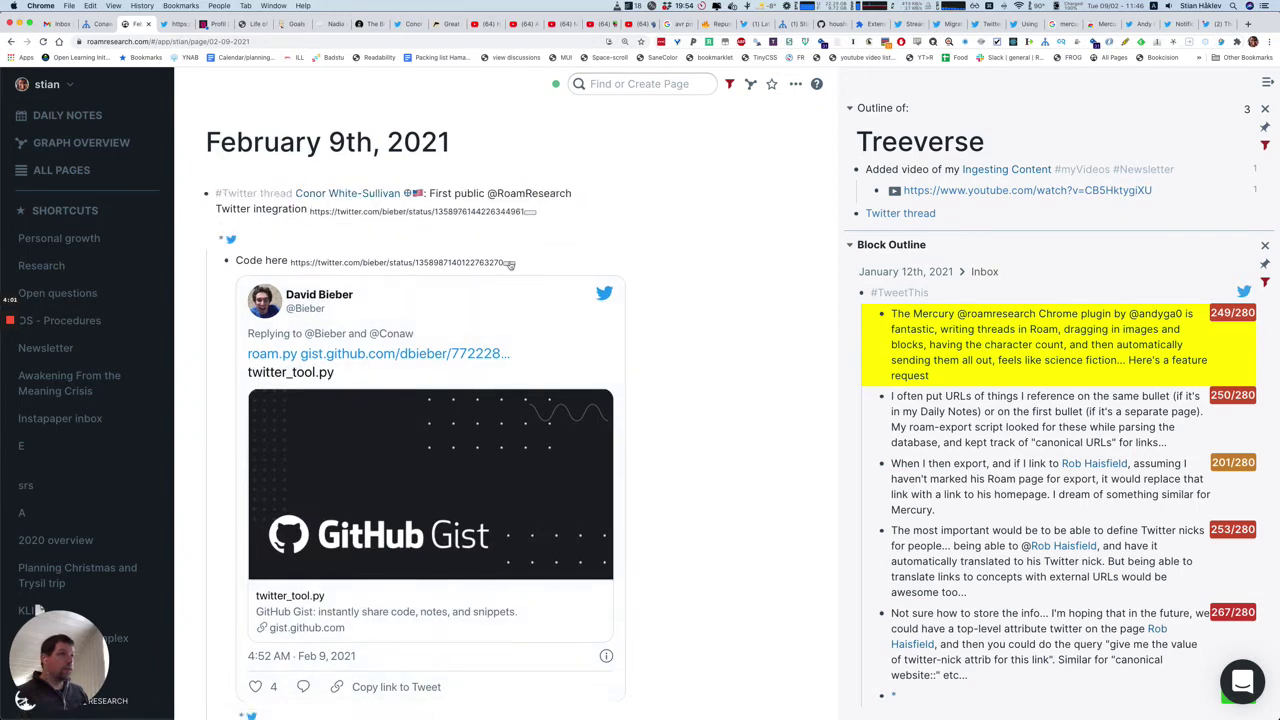
click(530, 213)
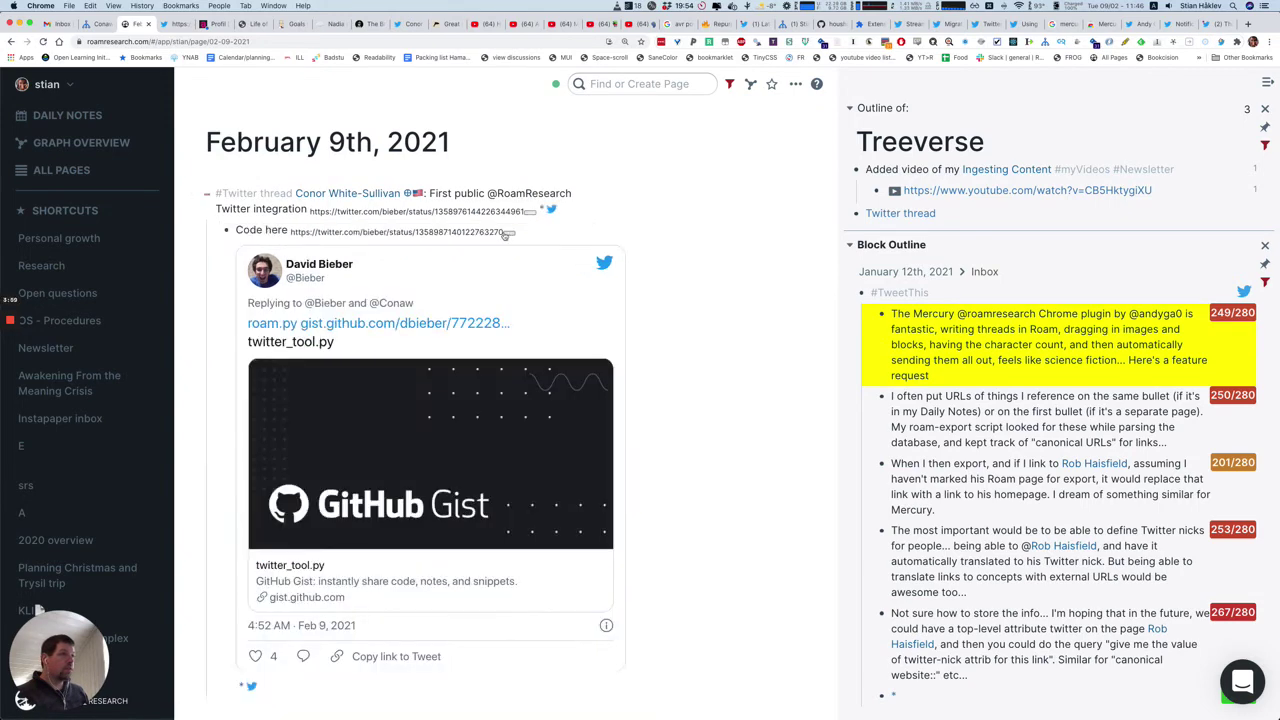
click(509, 234)
- Add the #TweetThis tag at the end of the thread's first block
click(602, 213)
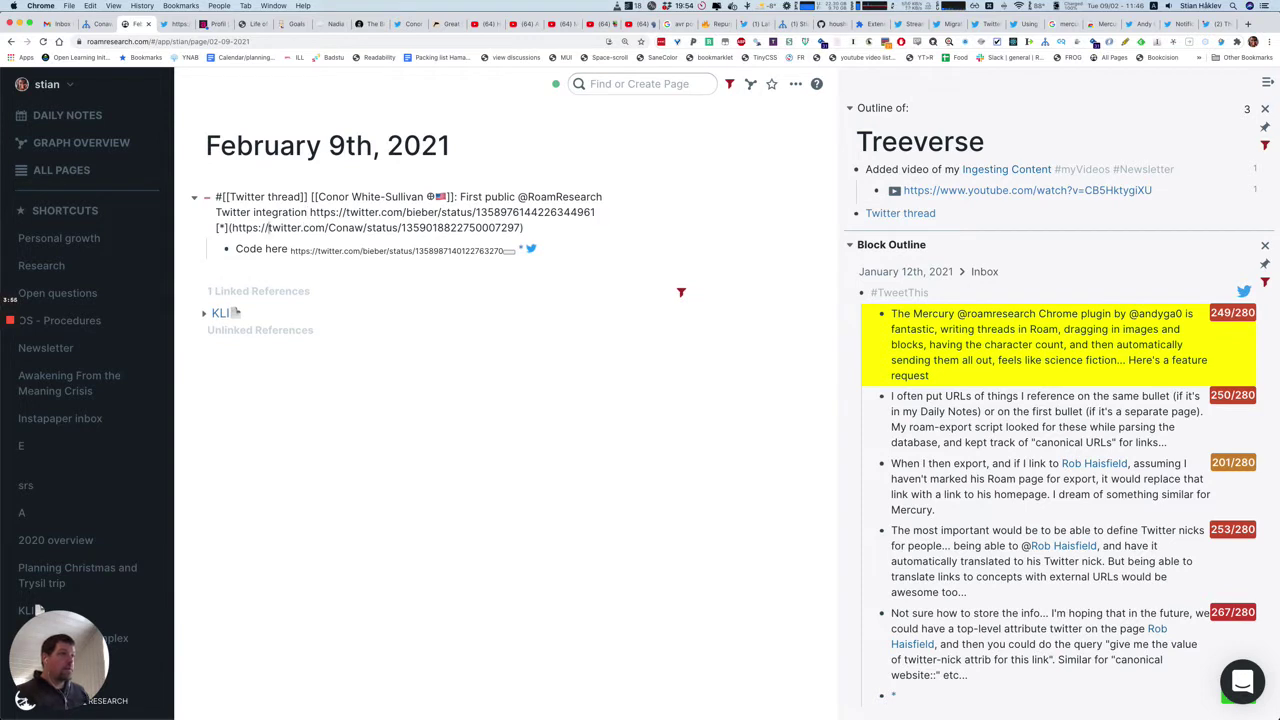
text(#TweetThis)
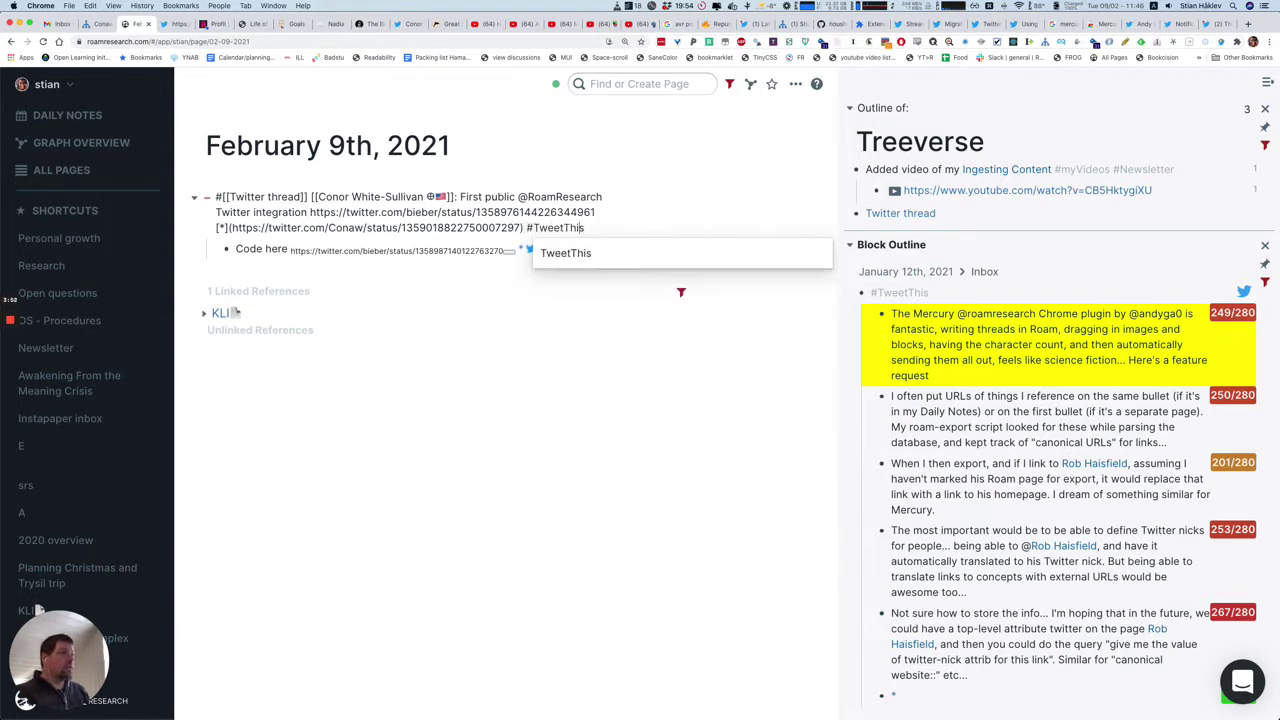
click(570, 227)
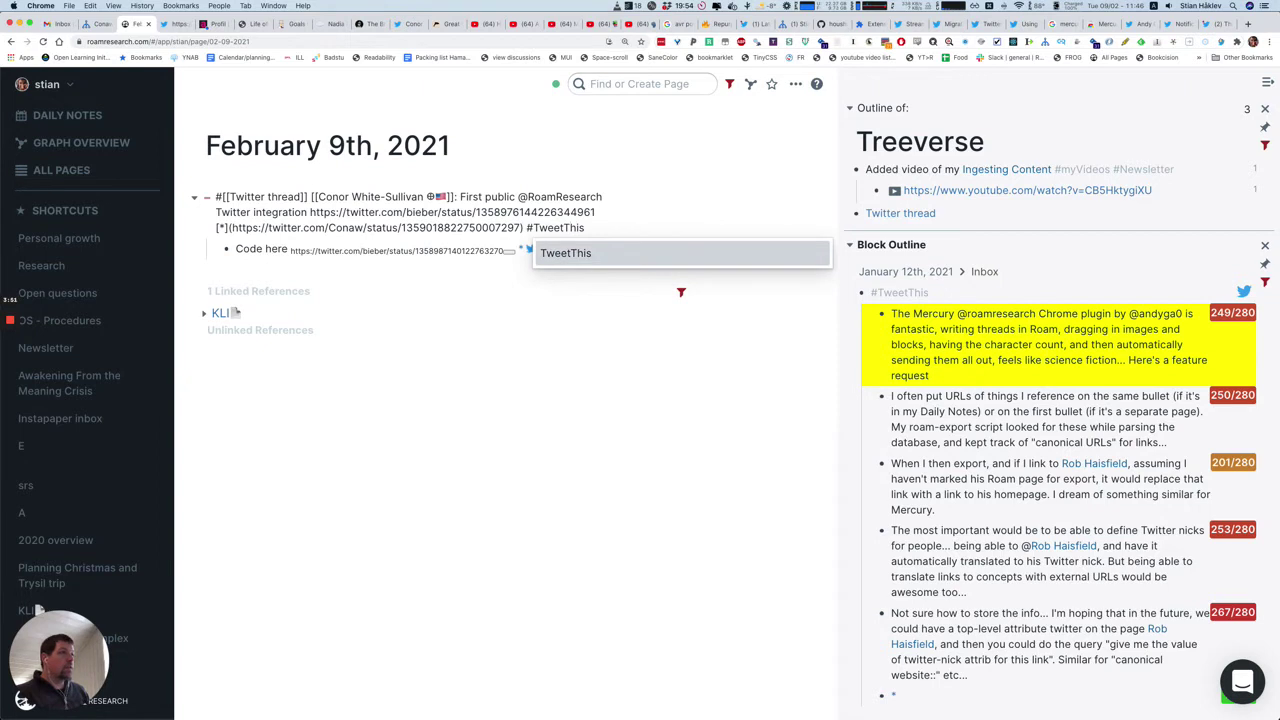
key(Escape)
key(Return)
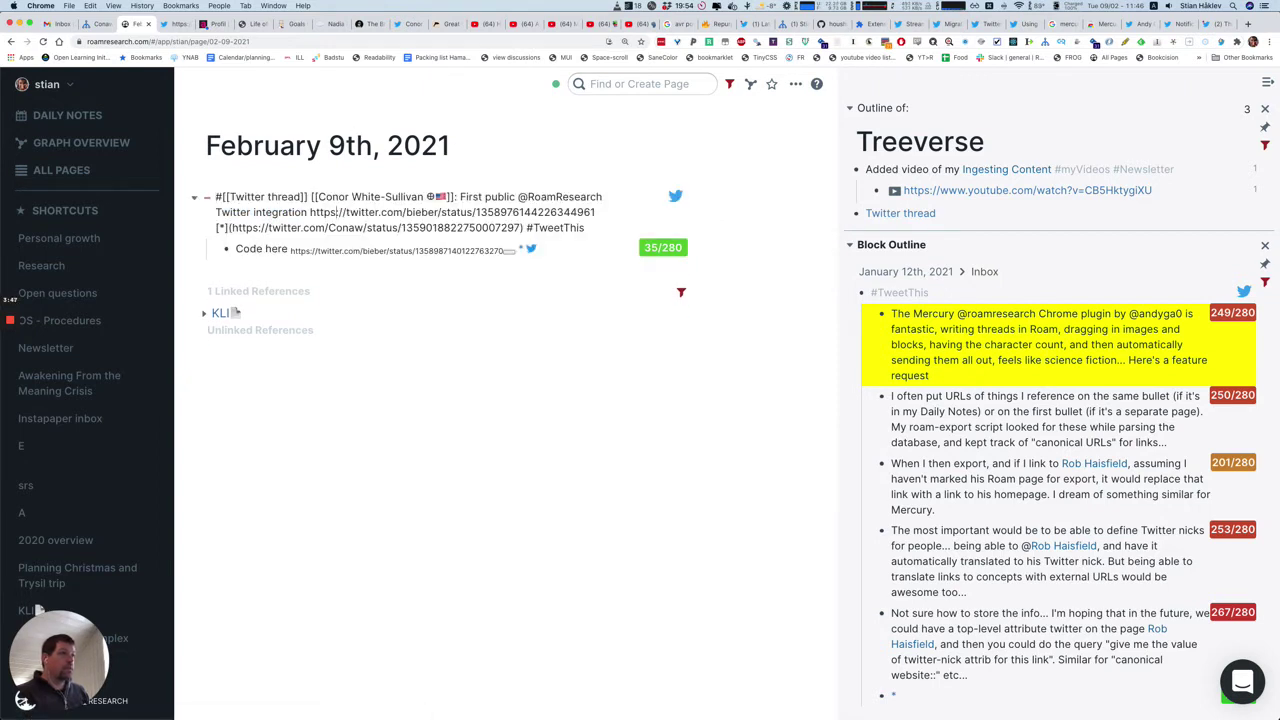
key(shift+super+Right)
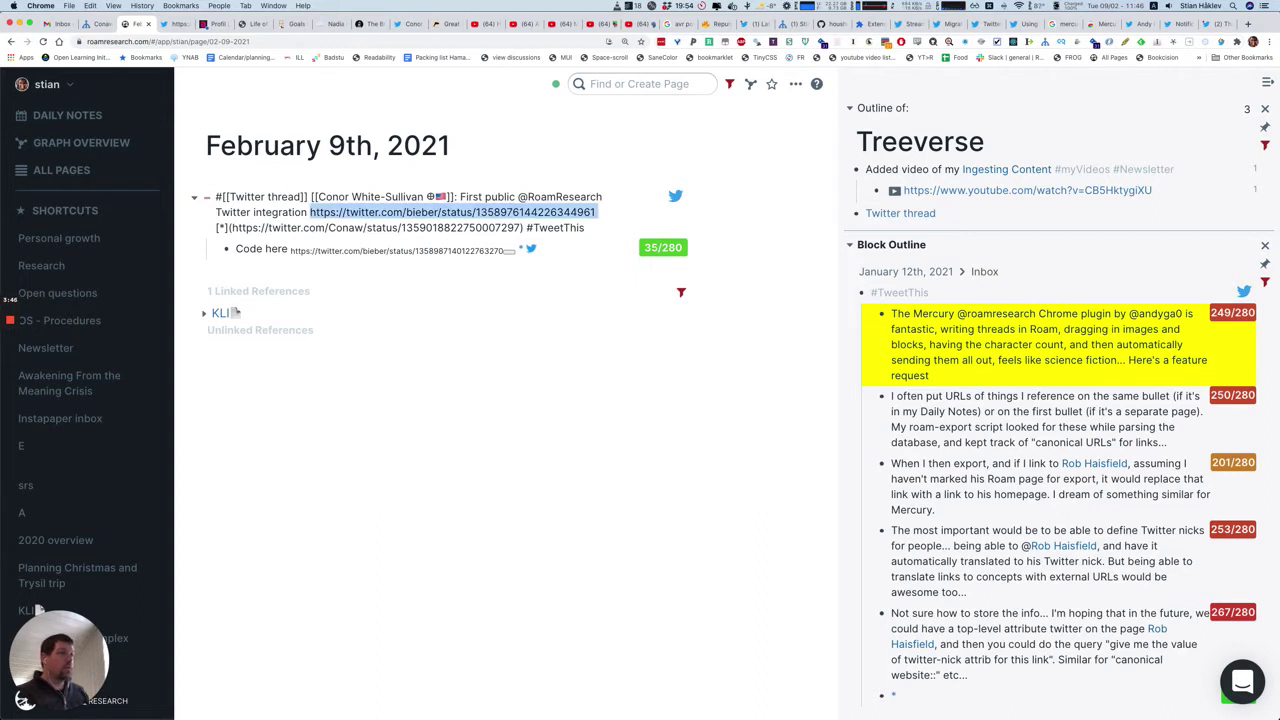
key(Left)
key(BackSpace)
key(BackSpace)
key(BackSpace)
key(BackSpace)
key(BackSpace)
key(BackSpace)
key(BackSpace)
key(BackSpace)
key(End)
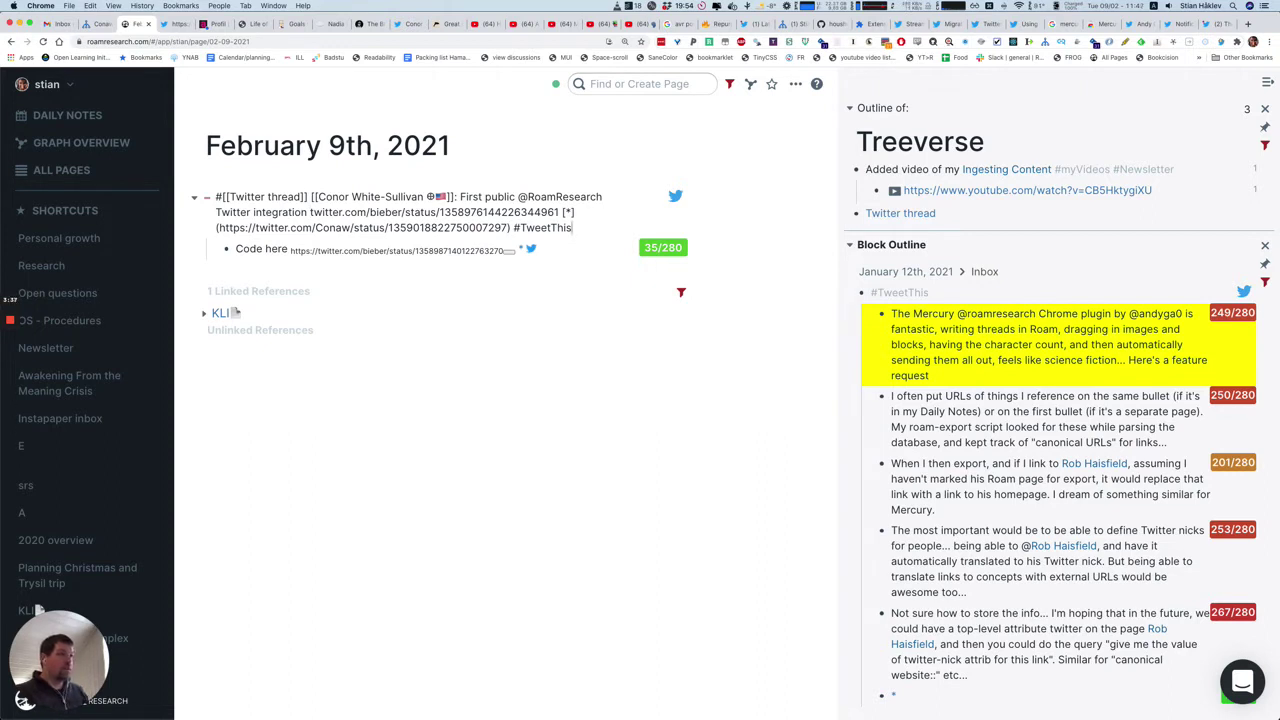
- Outdent the "Code here" block to the top level and add an empty child block under the #TweetThis block
key(Down)
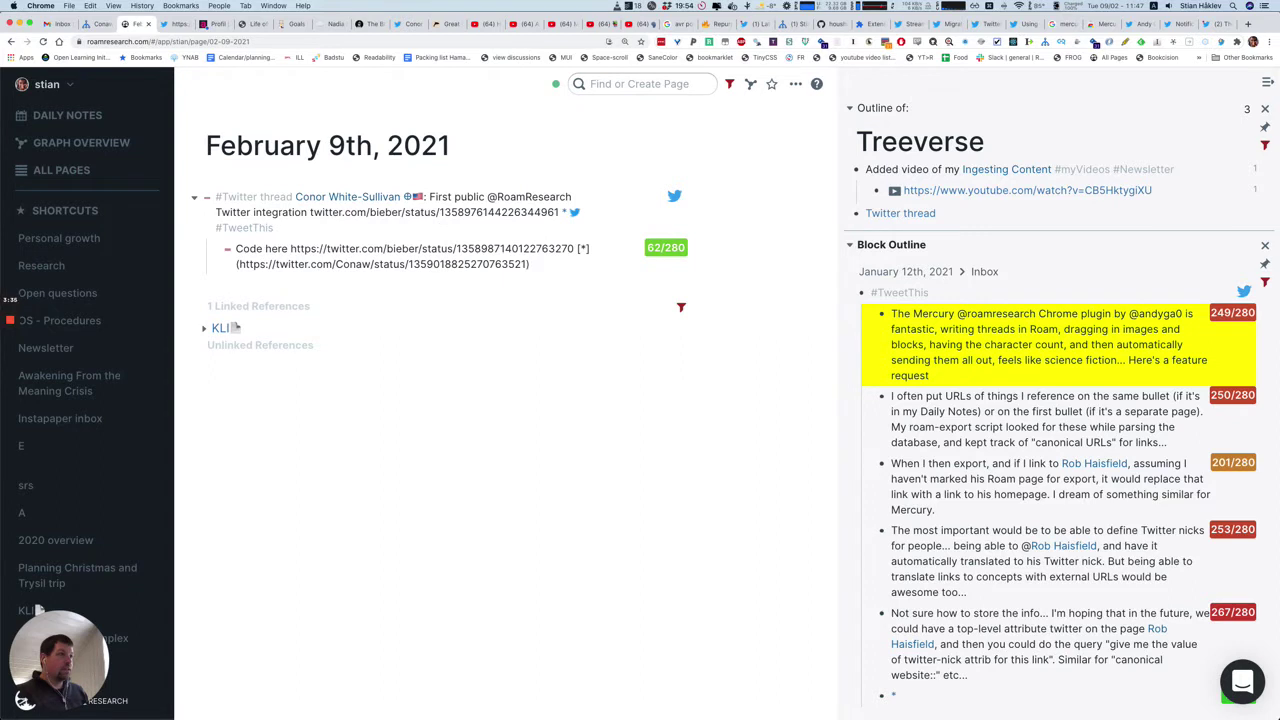
key(shift+Tab)
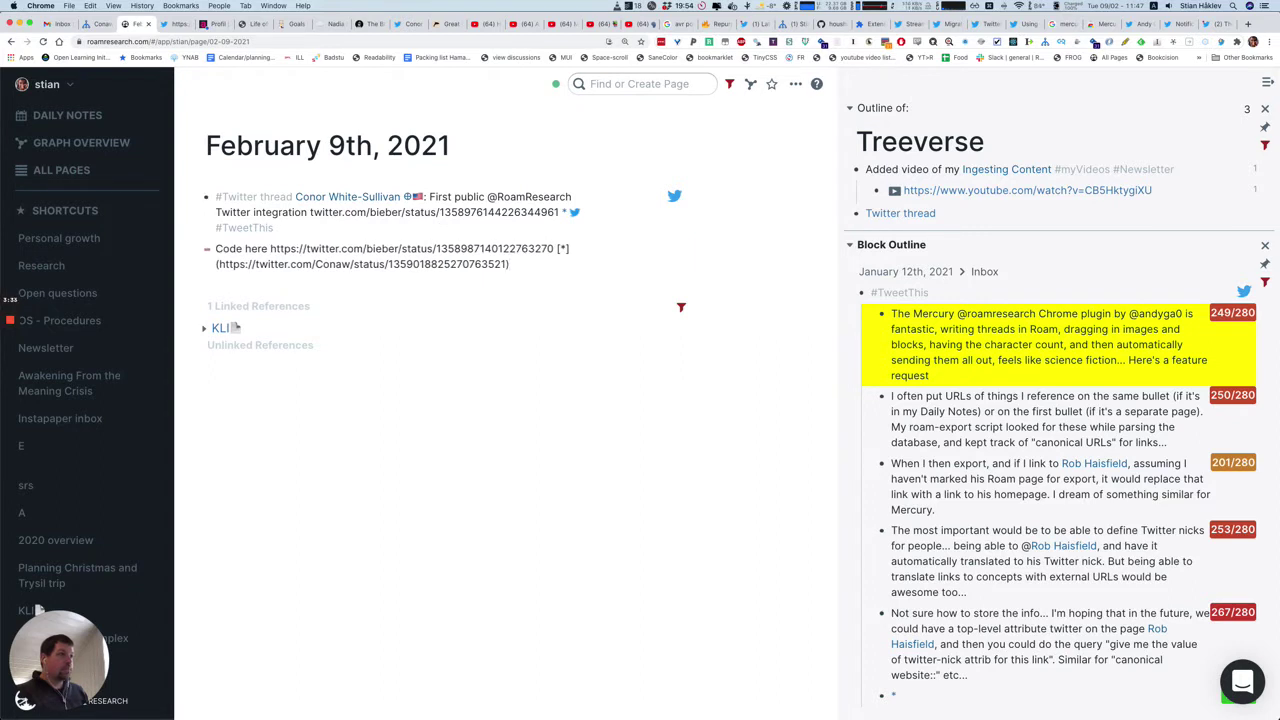
key(Up)
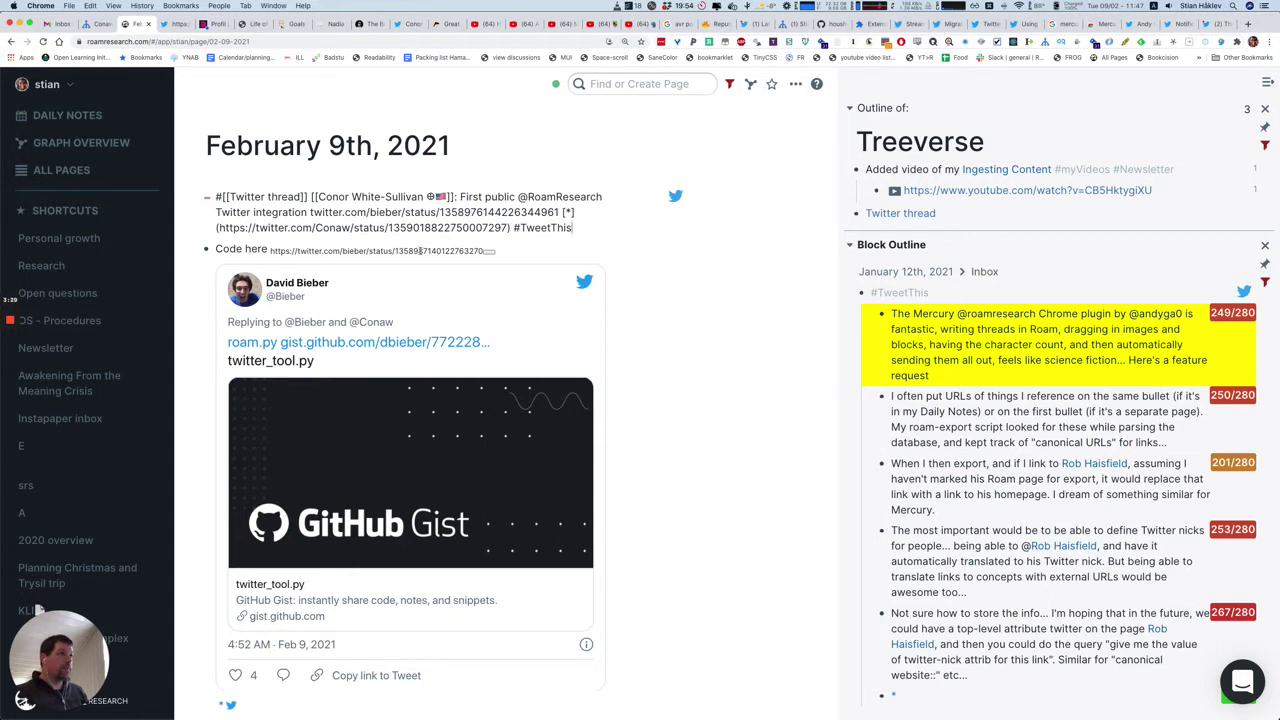
key(Return)
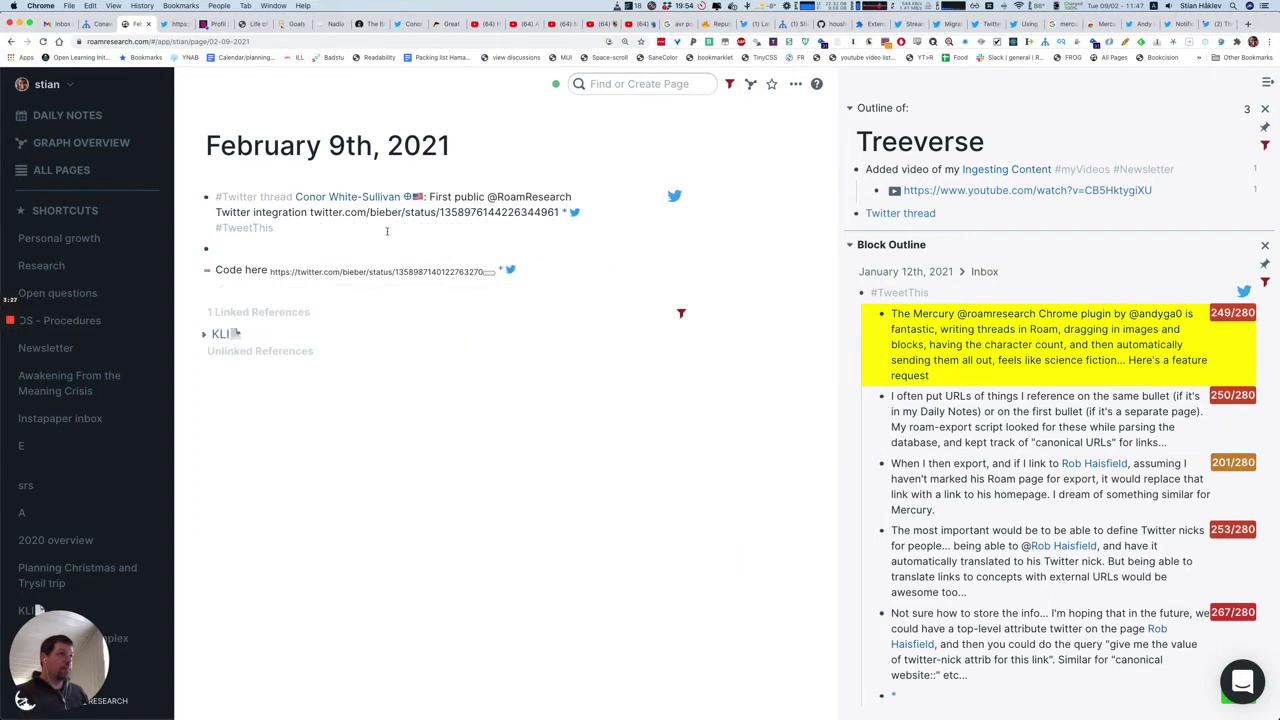
key(Tab)
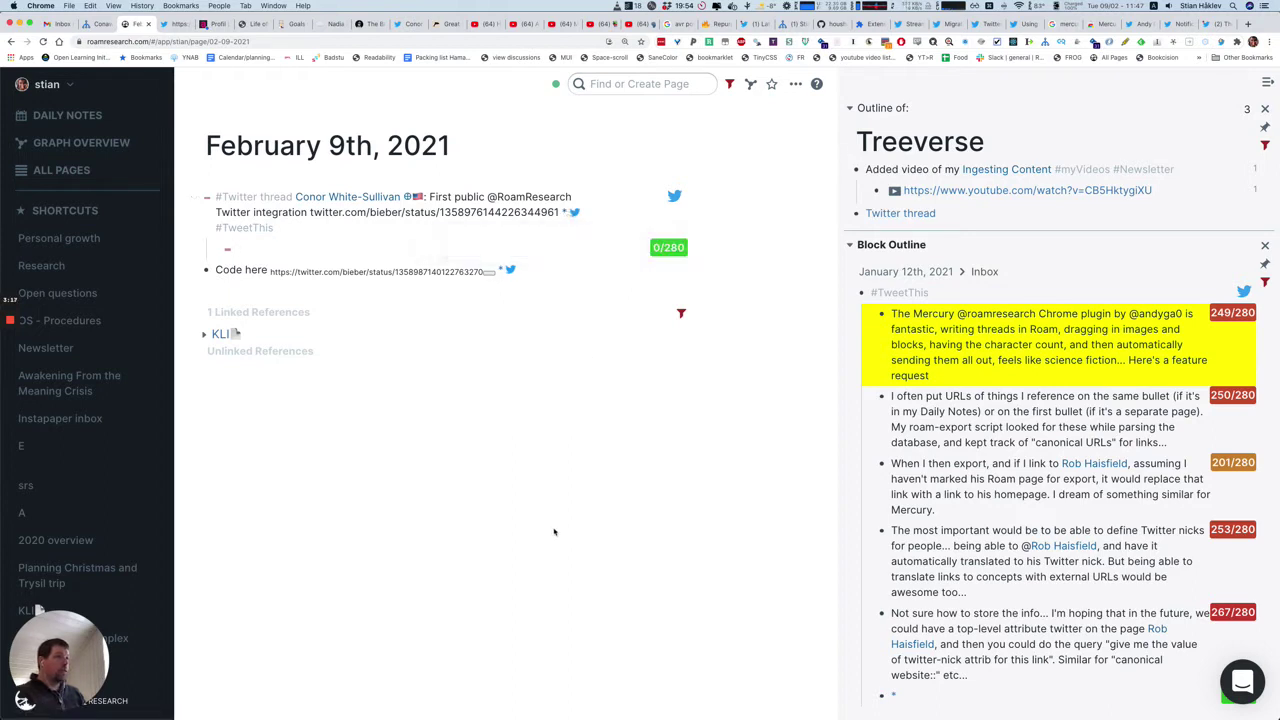
text(This is pre)
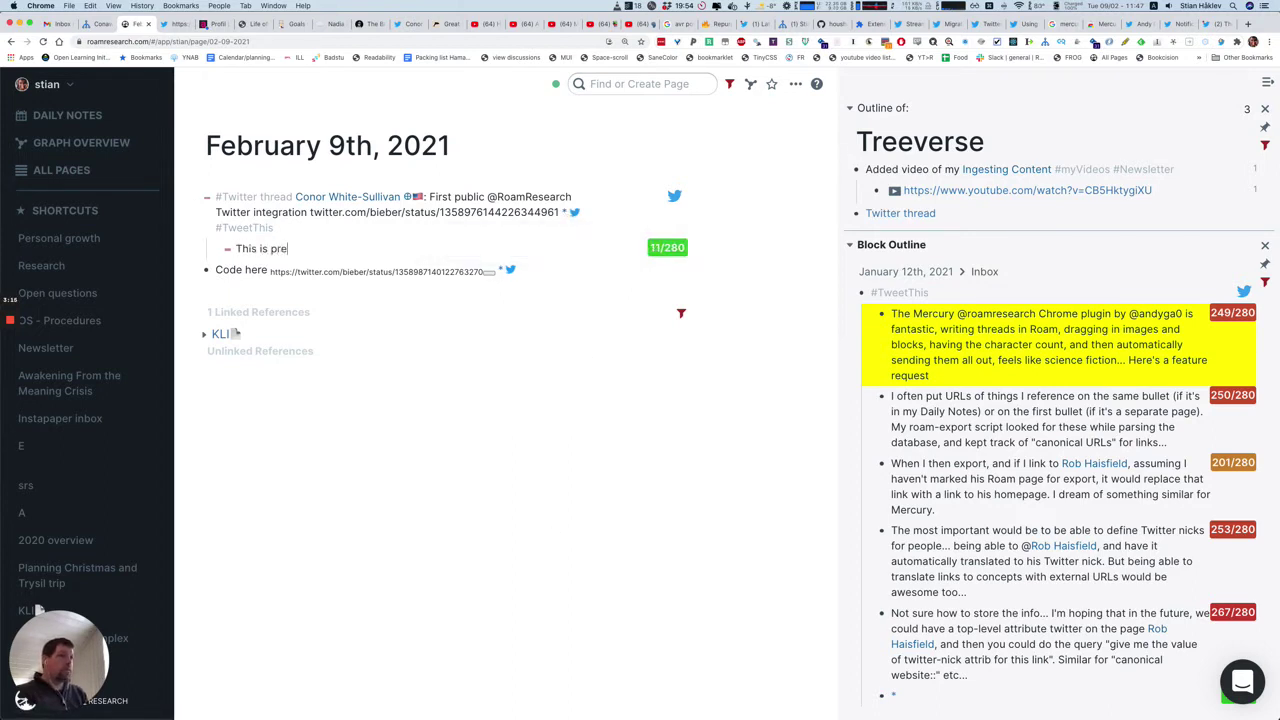
text(tty neat, reminds me of)
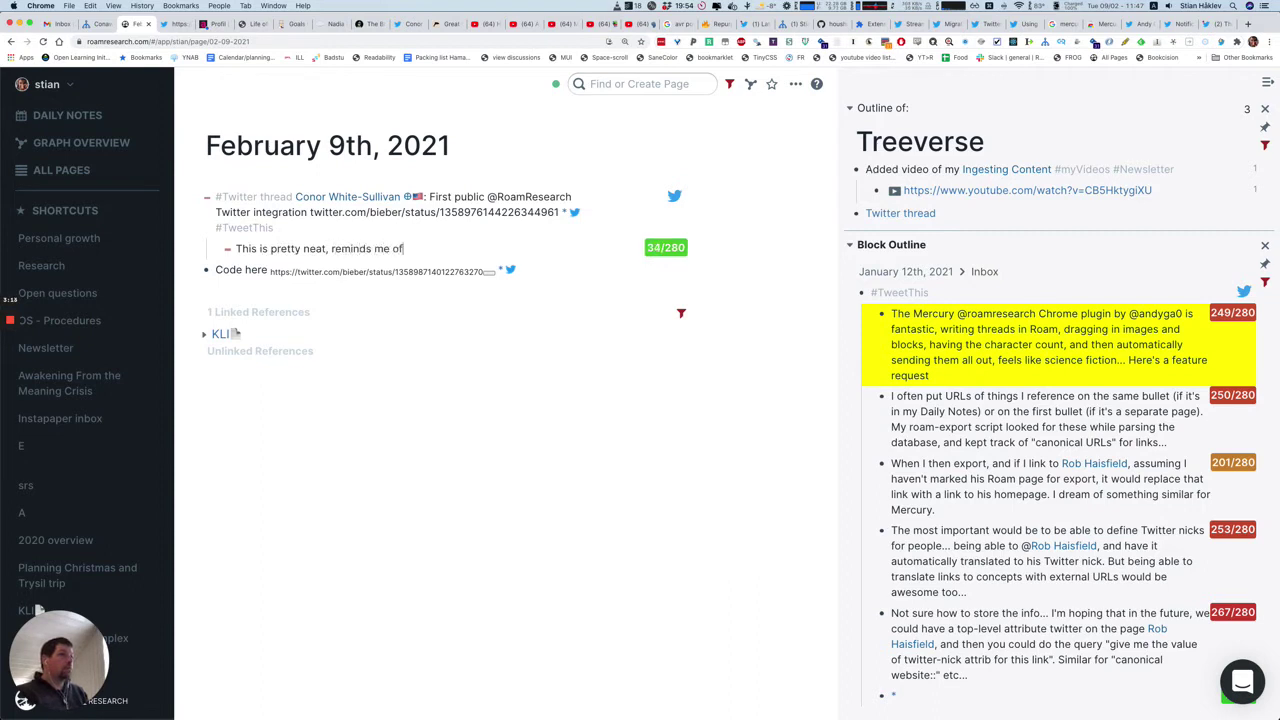
text( something [[@andy)
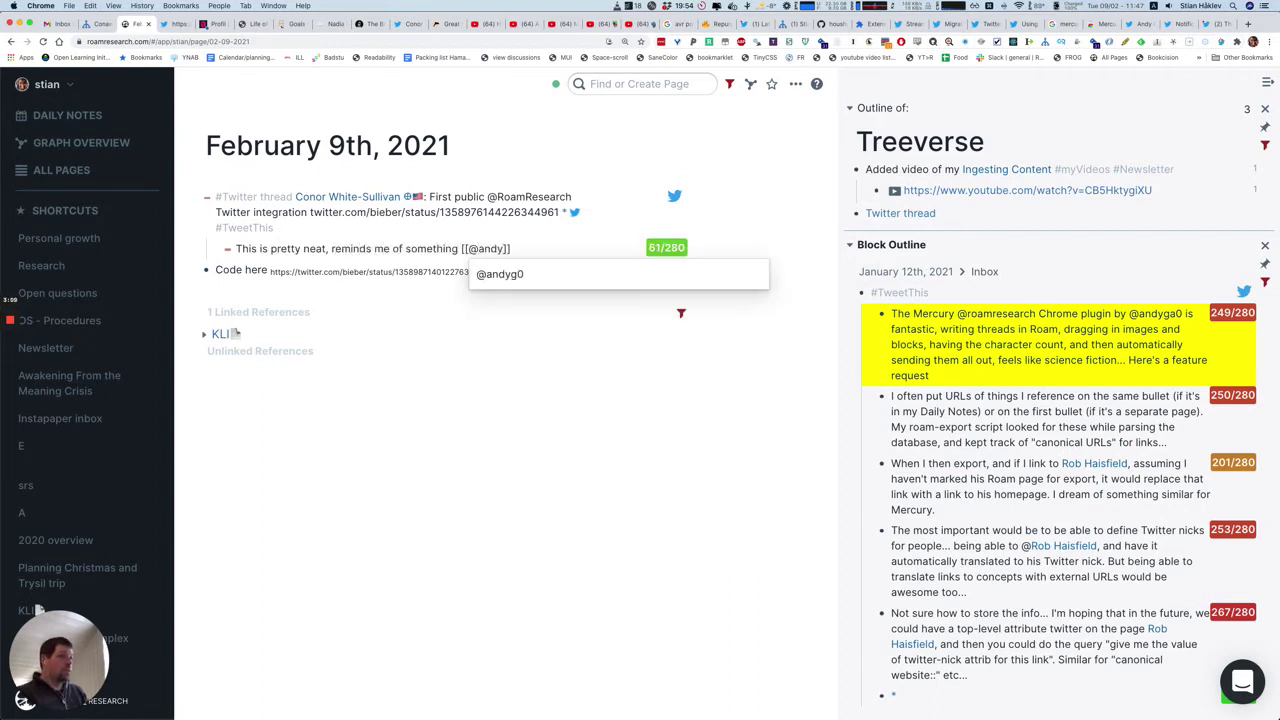
text(matuschak)
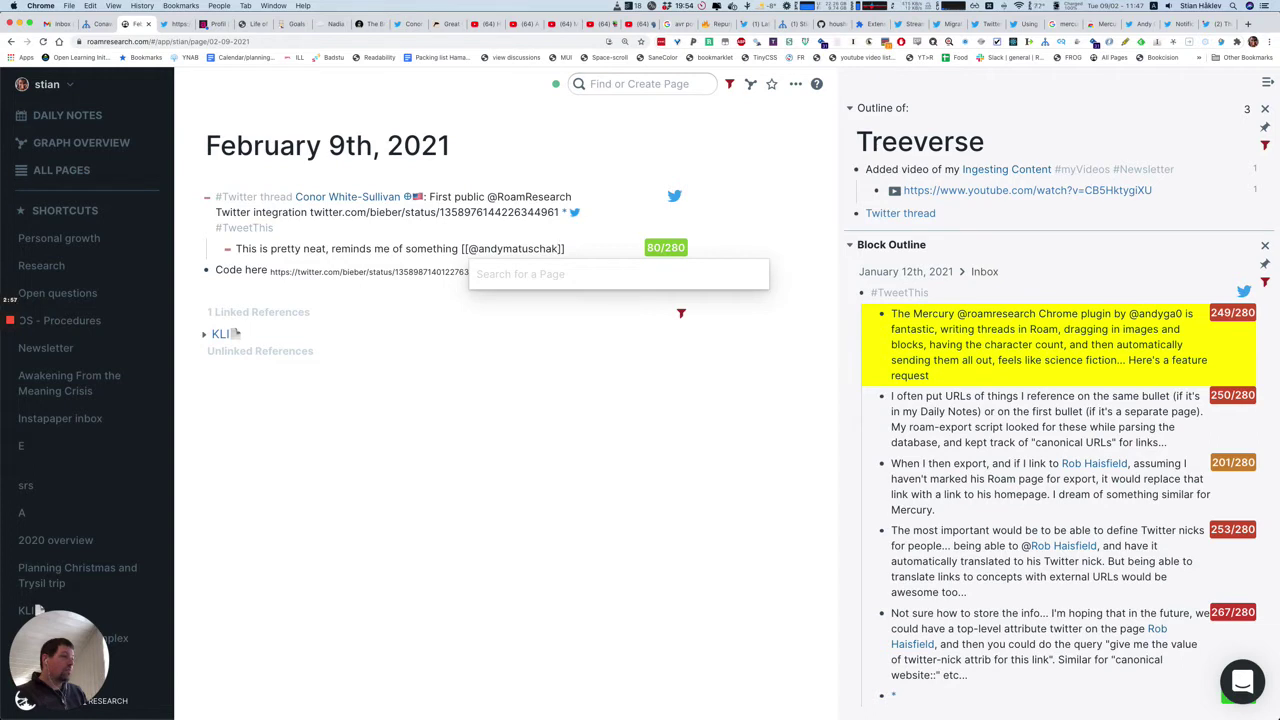
key(alt+shift+Left)
text(andy)
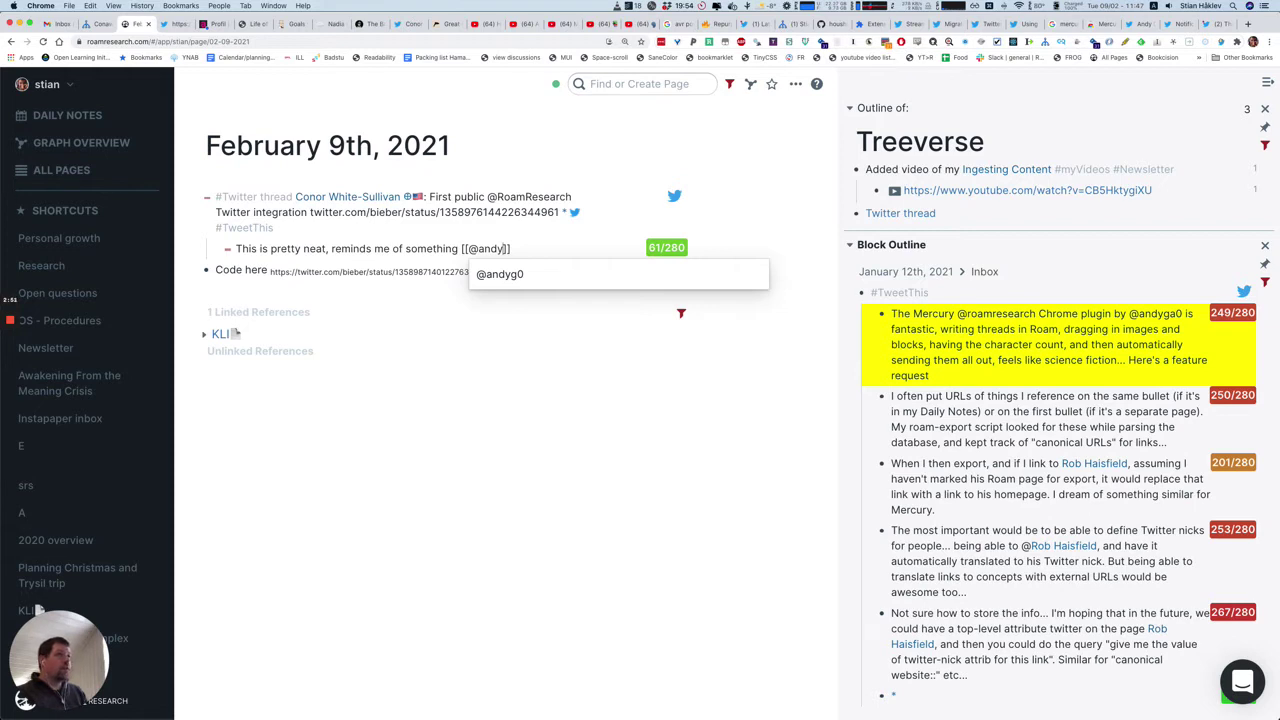
key(ctrl+shift+Tab)
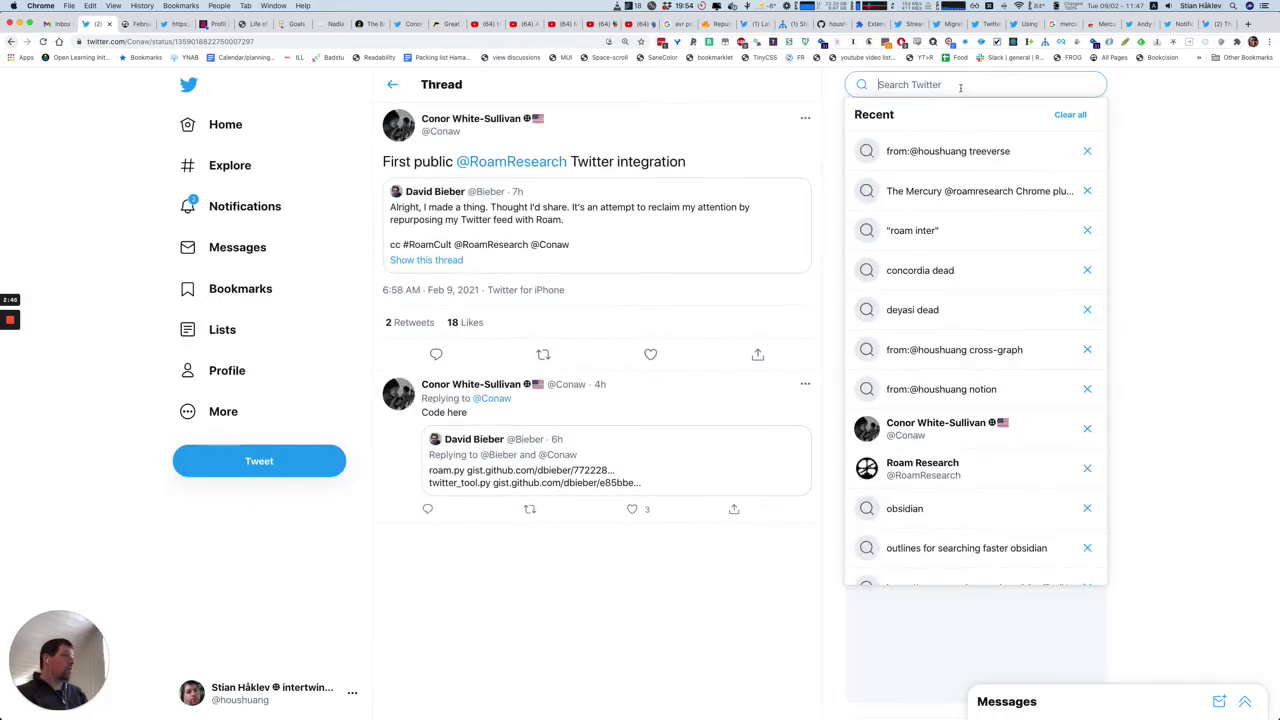
text(andymatus)
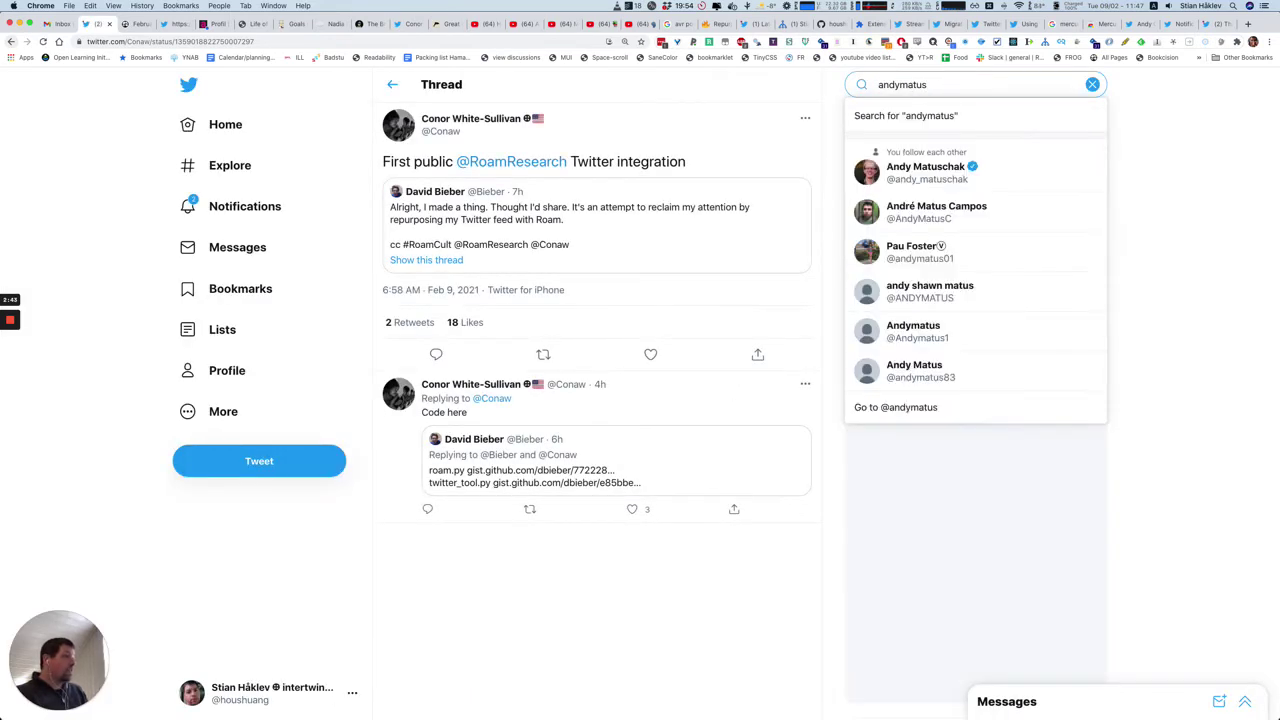
key(Down)
key(Down)
click(925, 172)
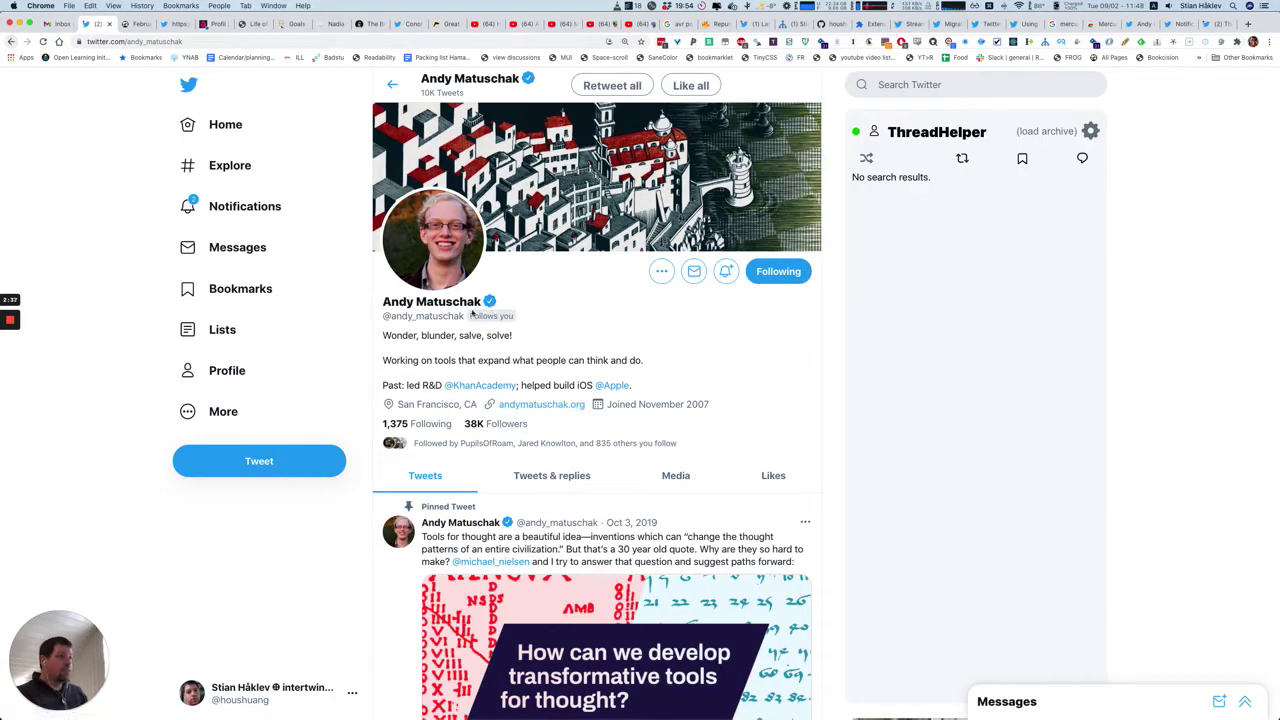
drag(462, 316, 384, 318)
key(ctrl+c)
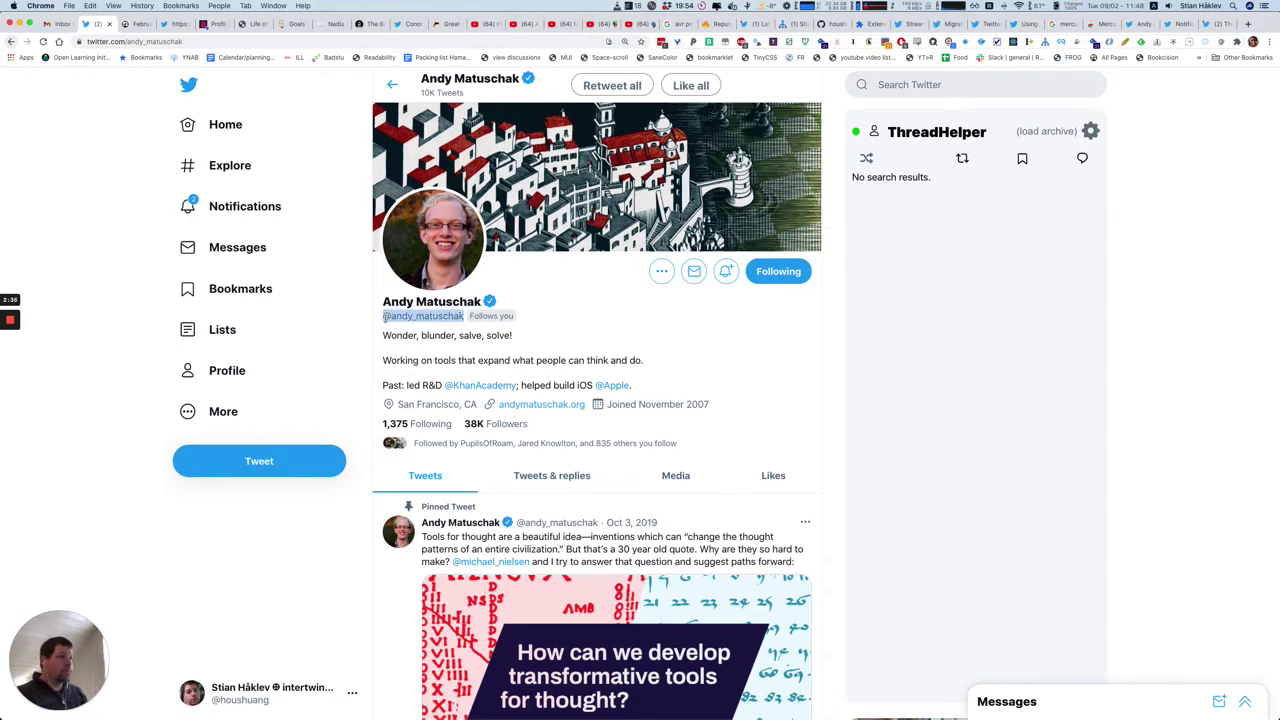
key(ctrl+Tab)
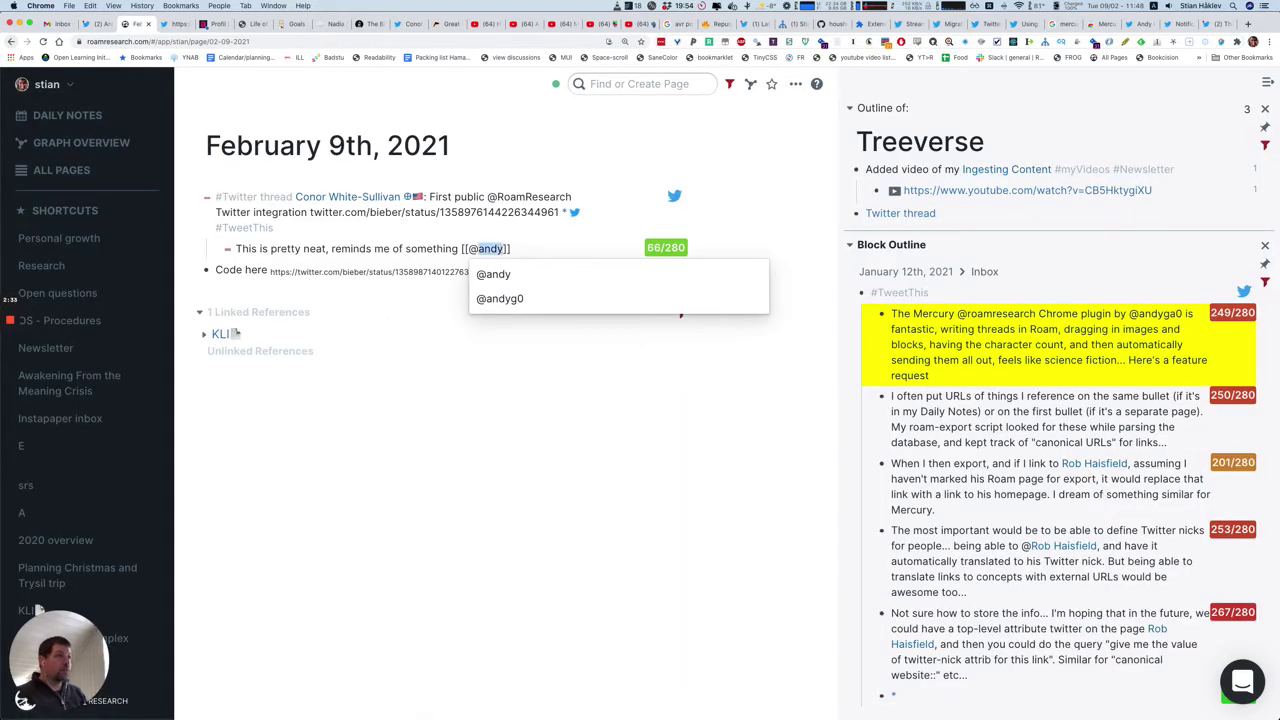
key(shift+Left)
key(ctrl+v)
key(Right)
key(Right)
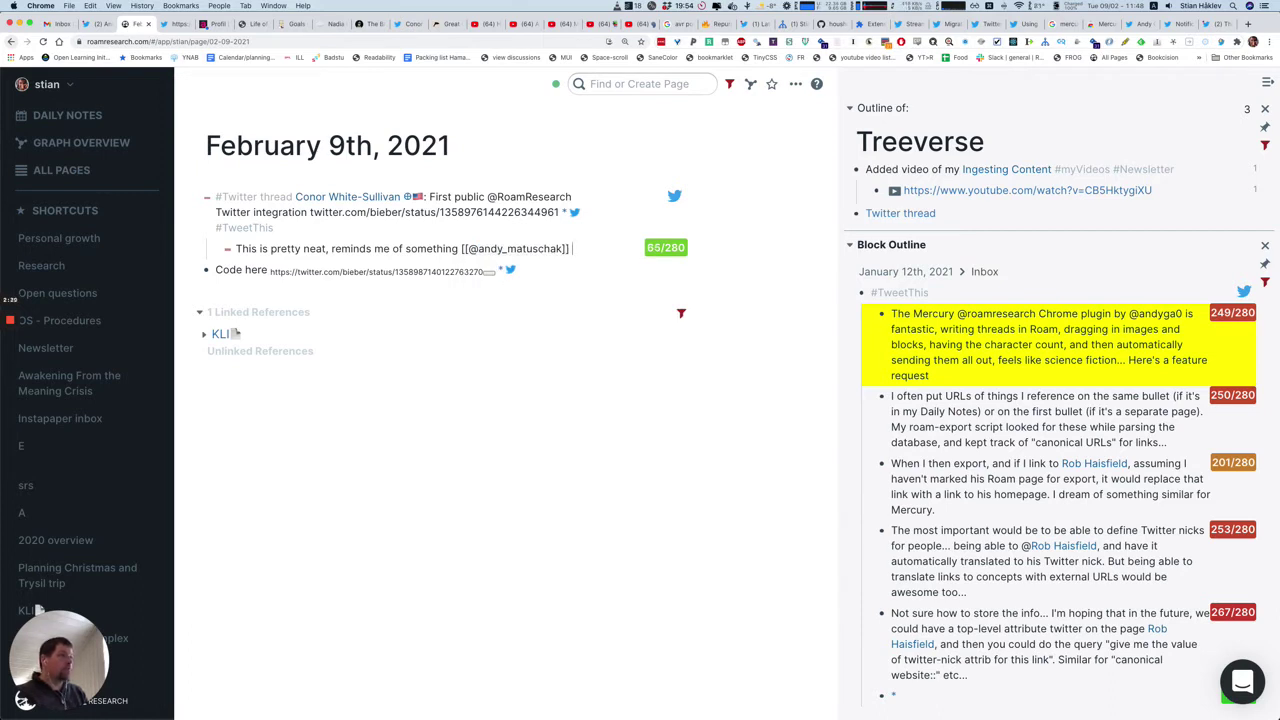
- Continue the block with "is also doing, having a Twitter bot retweet interesting ideas and tweets at a regular interval - a kind of [[spaced attention]]"
text(is also doing)
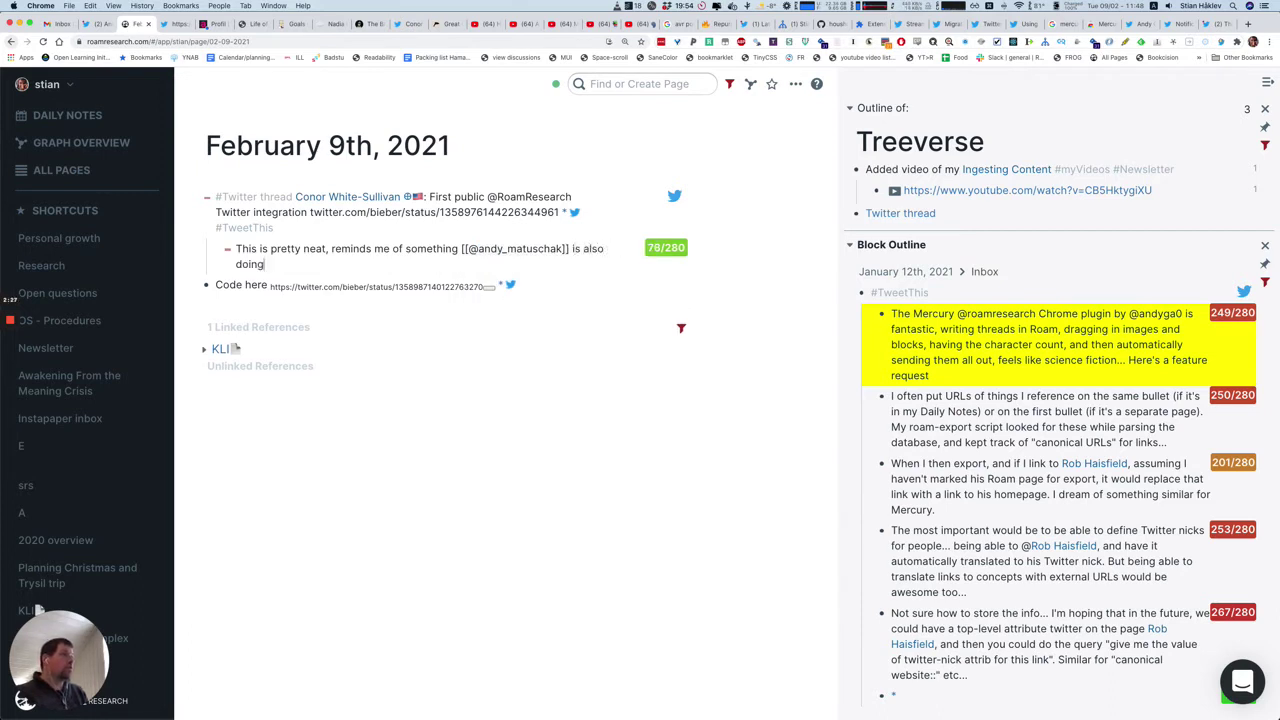
text(, having a )
text(Twitter bot r)
text(etweet)
text( interesti)
text(ng ideas and tweets a)
text(t a regular interval - sapce)
key(BackSpace)
key(BackSpace)
key(BackSpace)
key(BackSpace)
key(BackSpace)
text(a kind of [[spaced a)
key(Return)
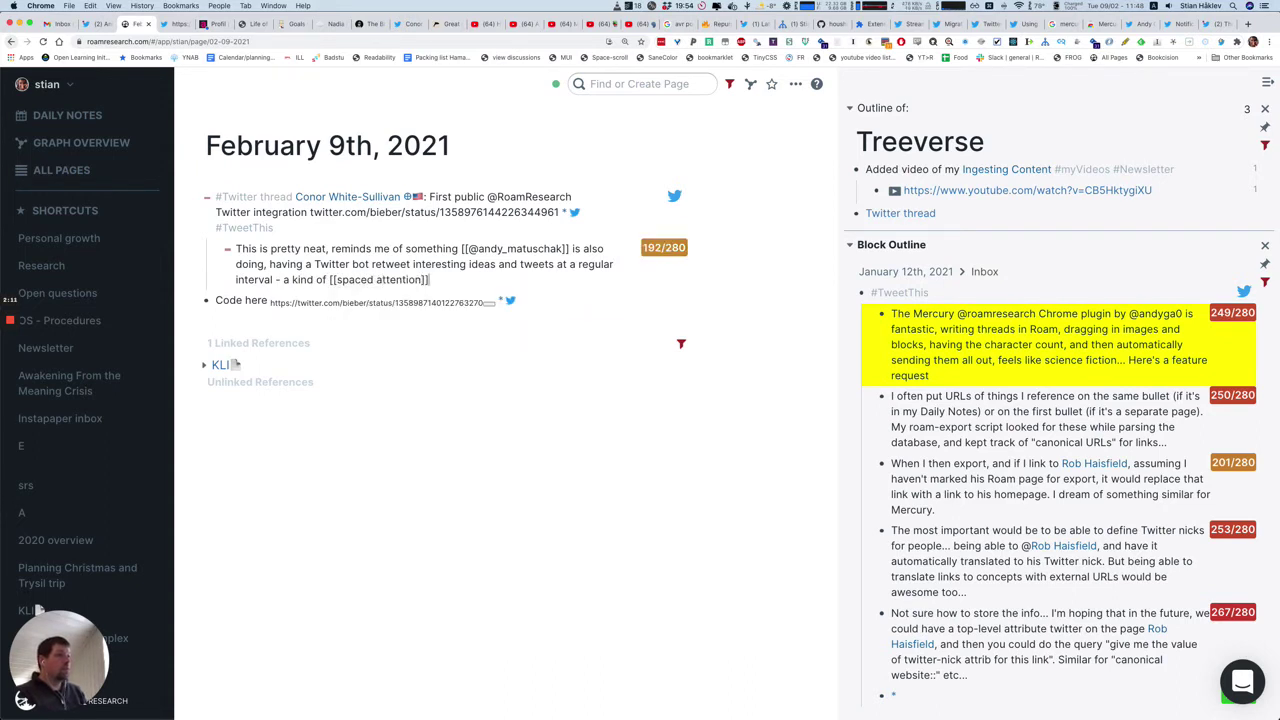
- End the first reply block with a period and add a second block reading "However, there have been some other Twitter integrations with Roam,"
text(.)
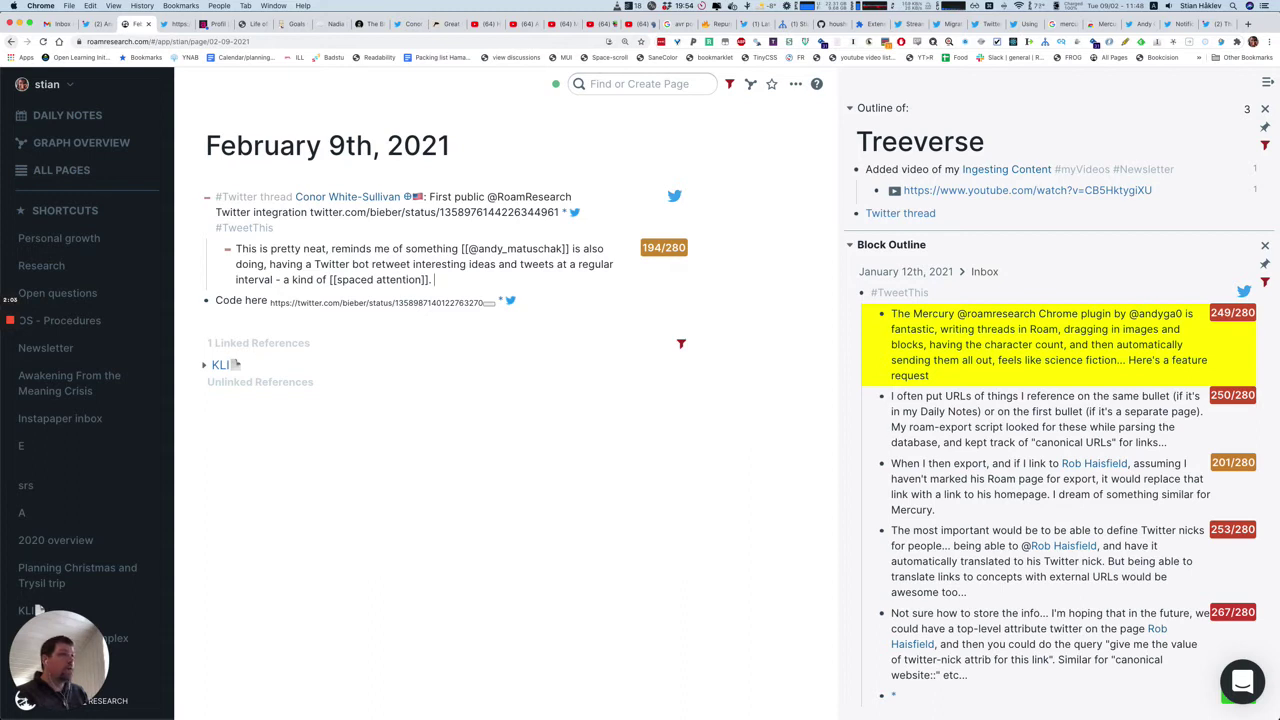
key(Return)
text(However, there ha)
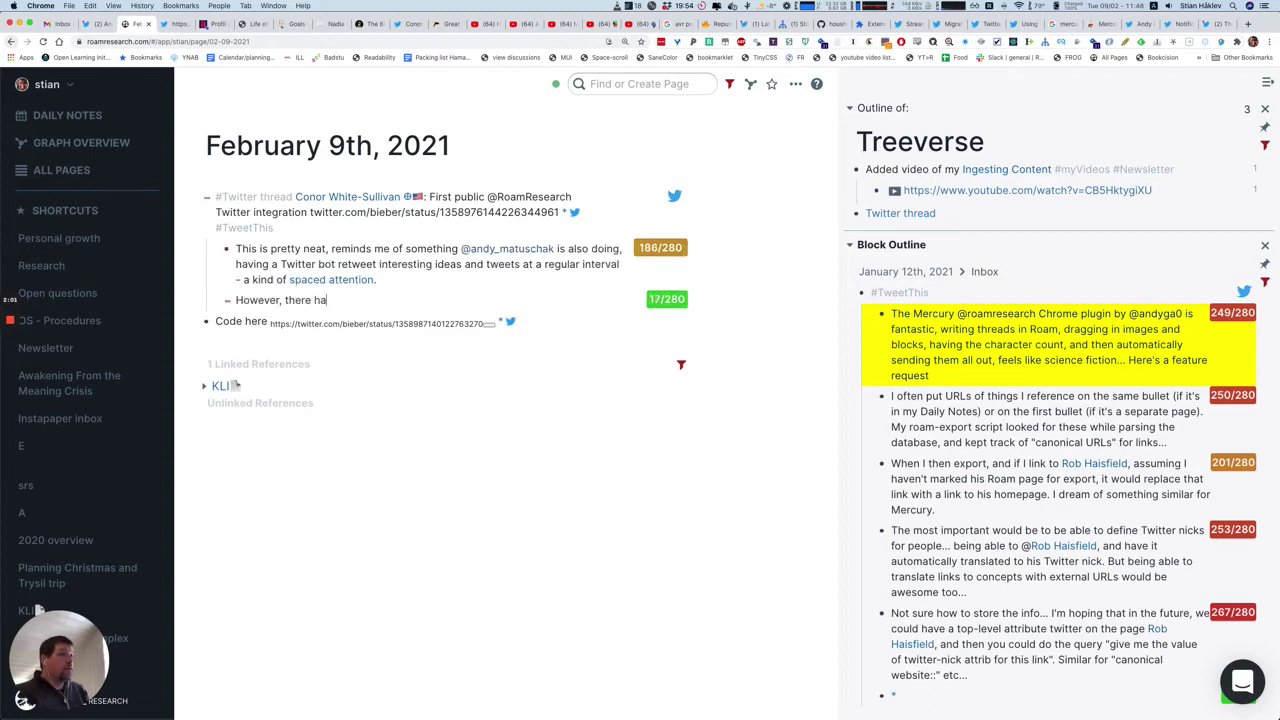
text(ve been some ot)
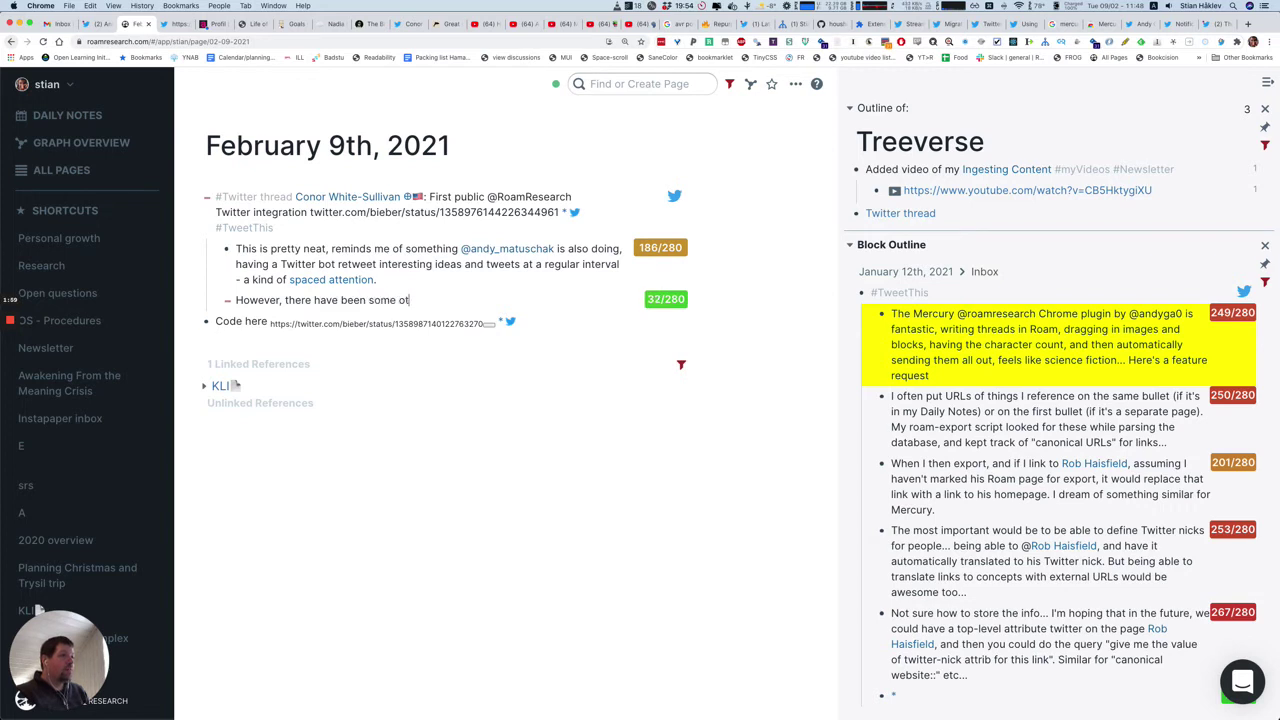
text(her Twitter integrations )
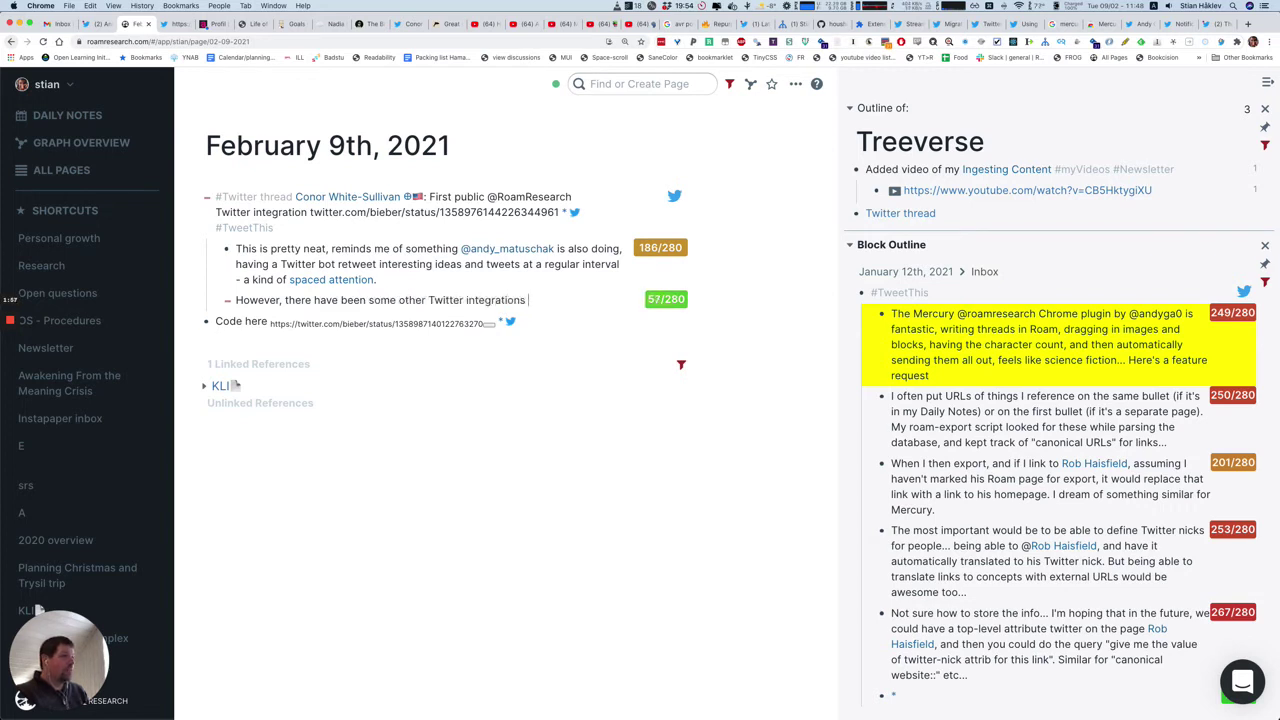
text(with Roam,)
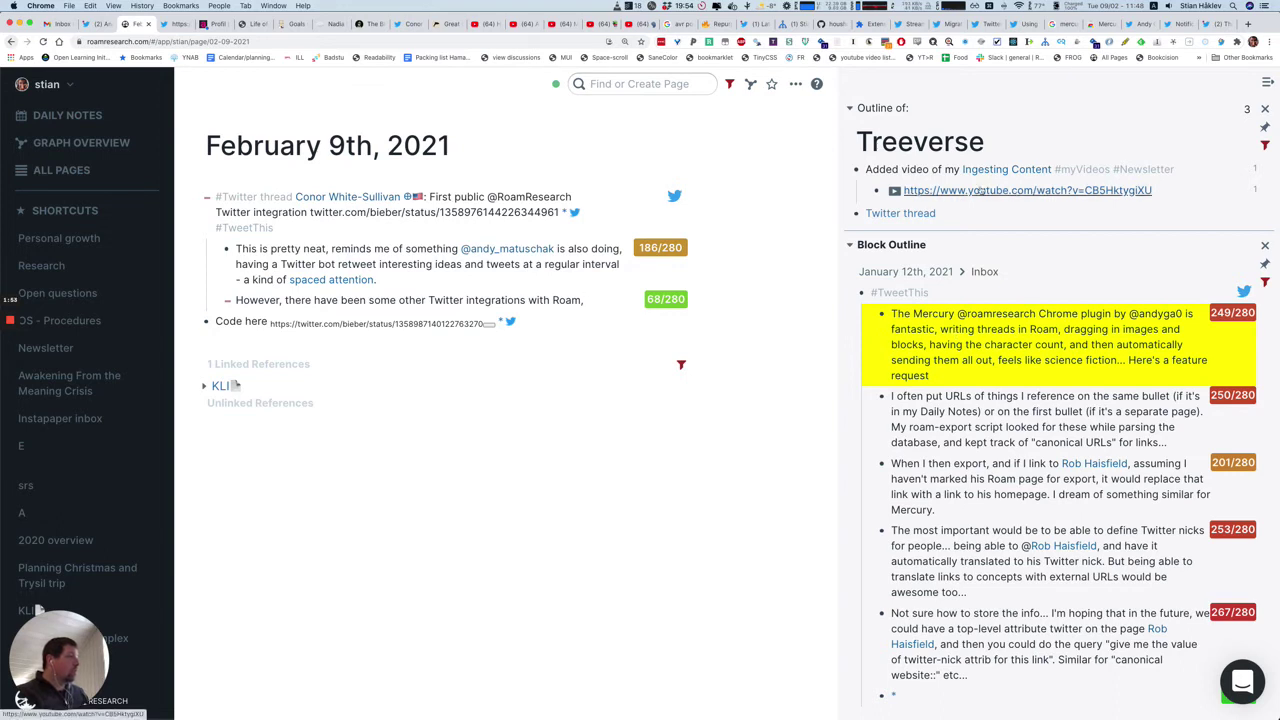
- Copy the "Twitter thread" link address from the Treeverse outline and continue the block with "like my fork of the Treeverse plugin" plus that link
right_click(912, 214)
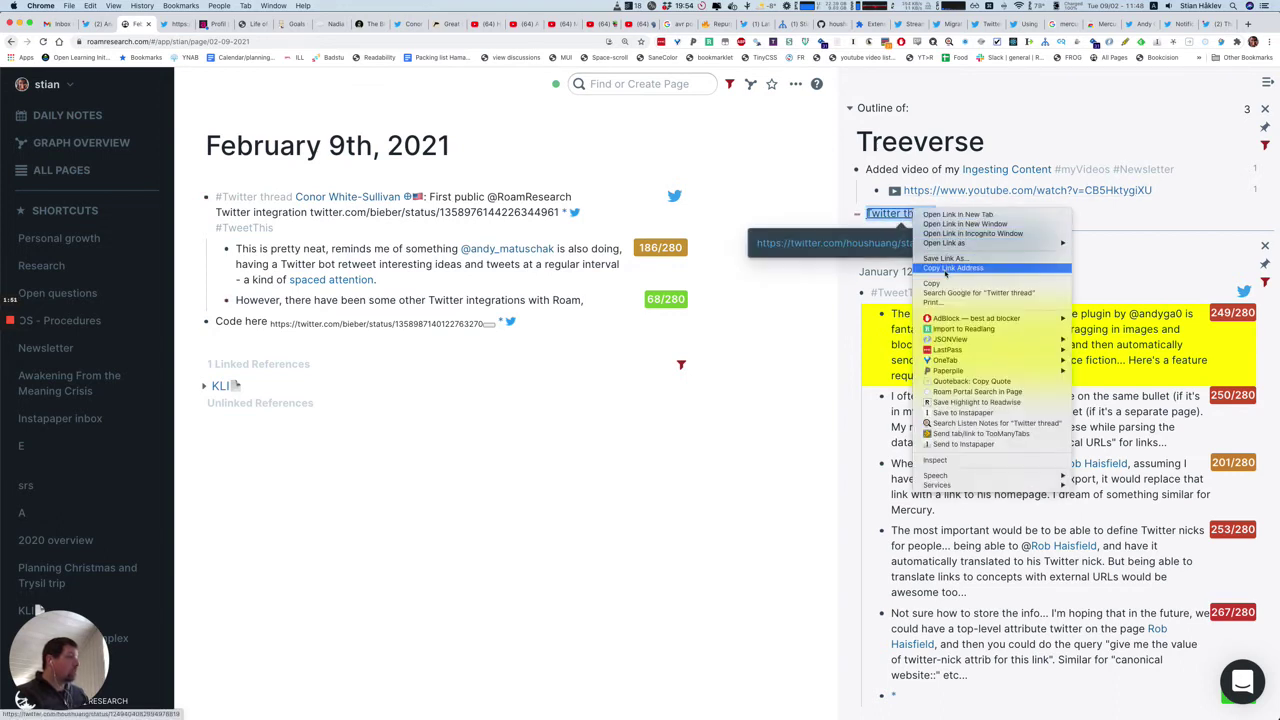
click(946, 269)
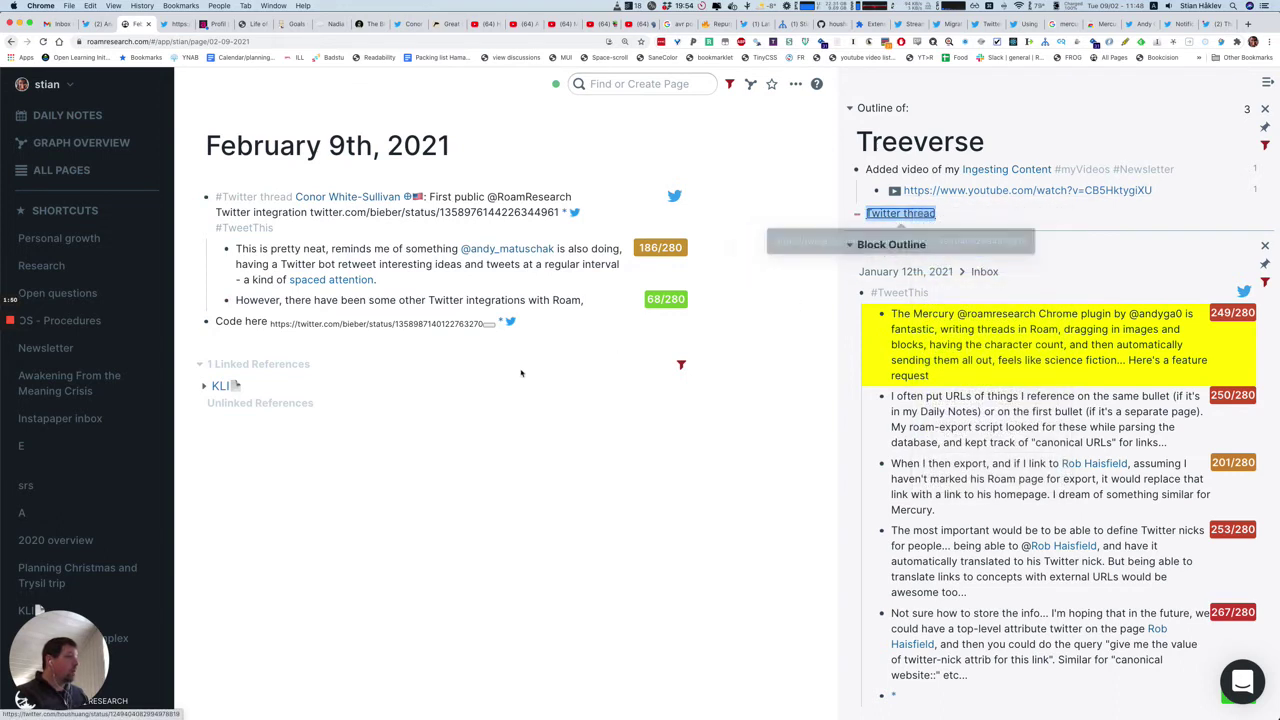
click(580, 303)
text(, like my T)
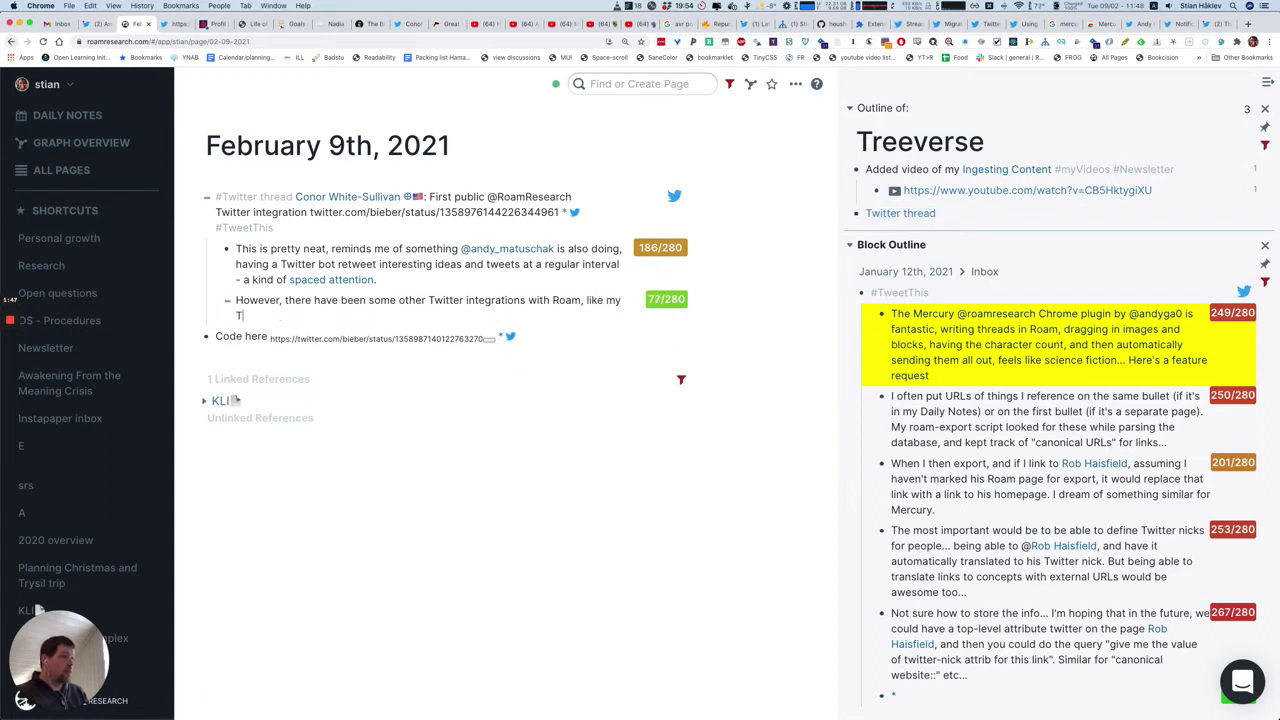
key(BackSpace)
text(fork of the Tree)
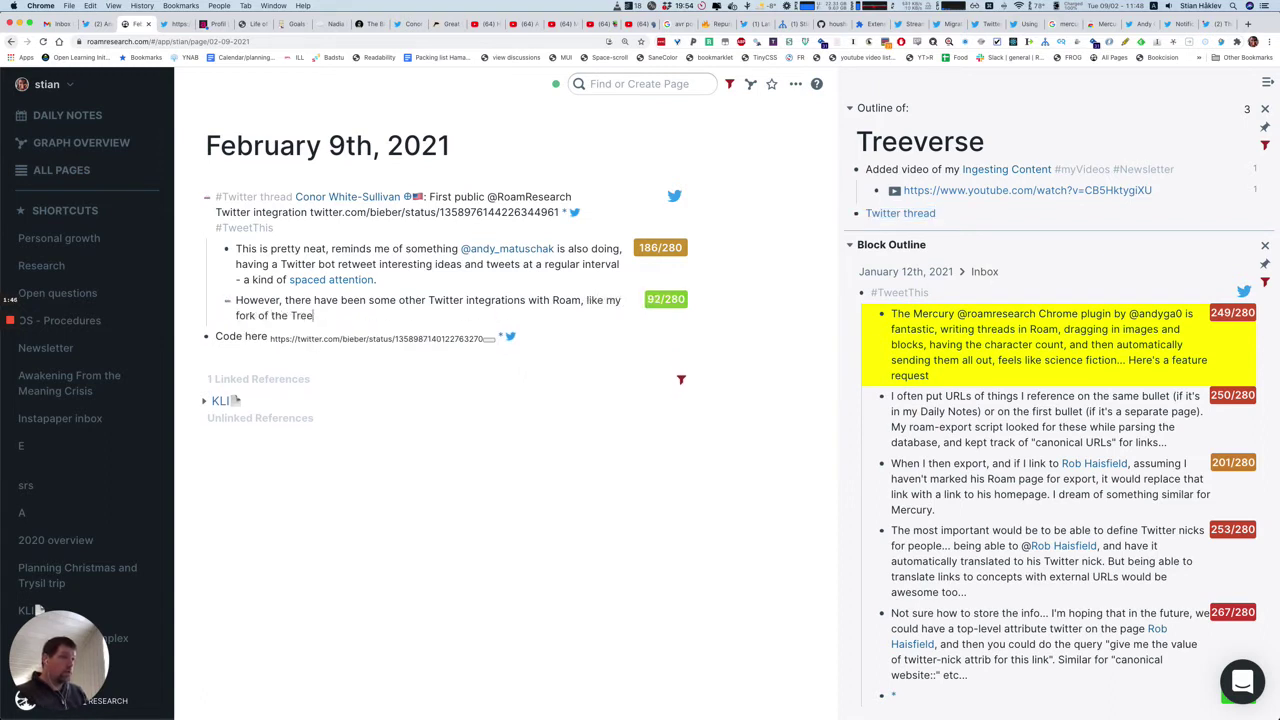
text(verse plugin)
key(ctrl+v)
text(, and the)
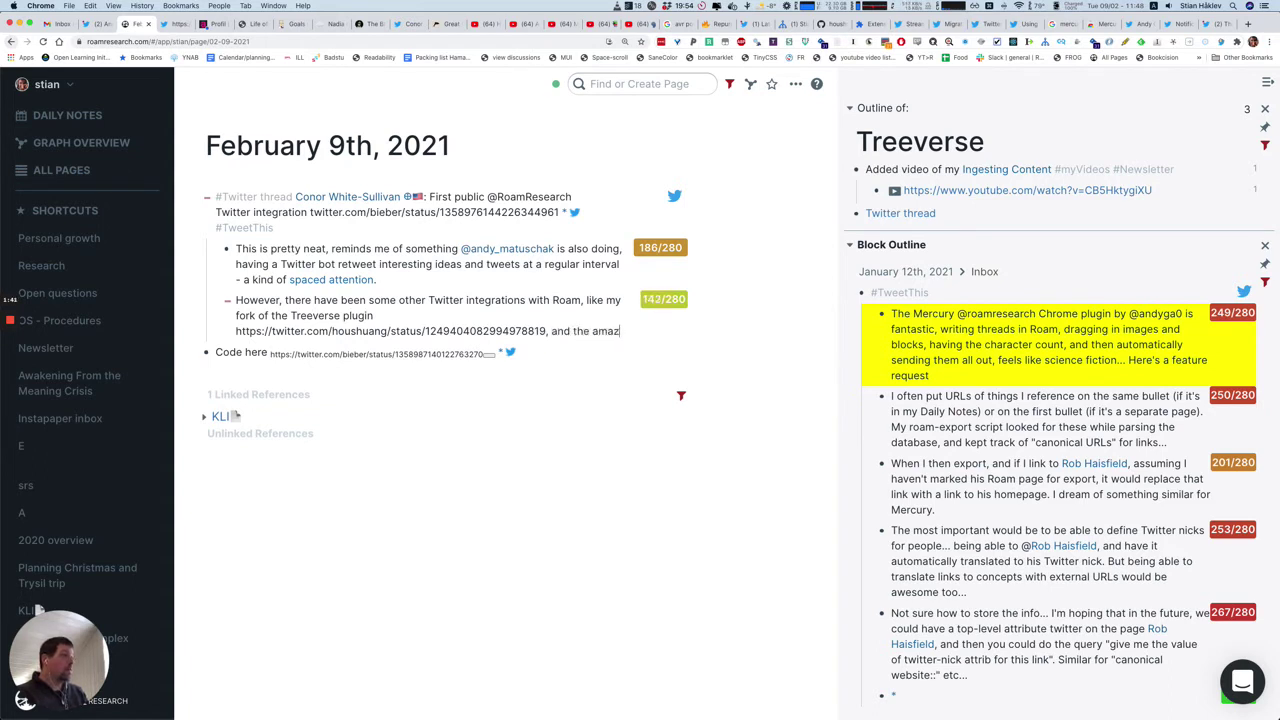
text(ng Mercury plugi)
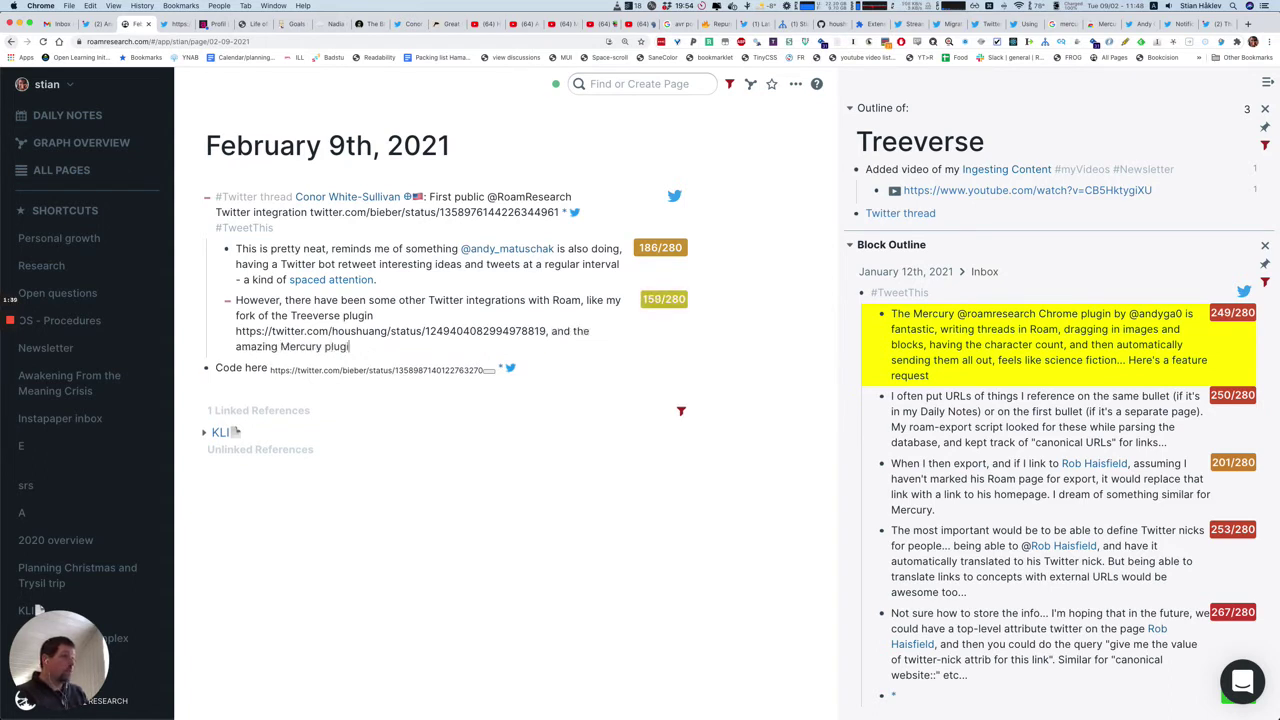
text(n by [[@andyg0)
key(Down)
key(Down)
key(Return)
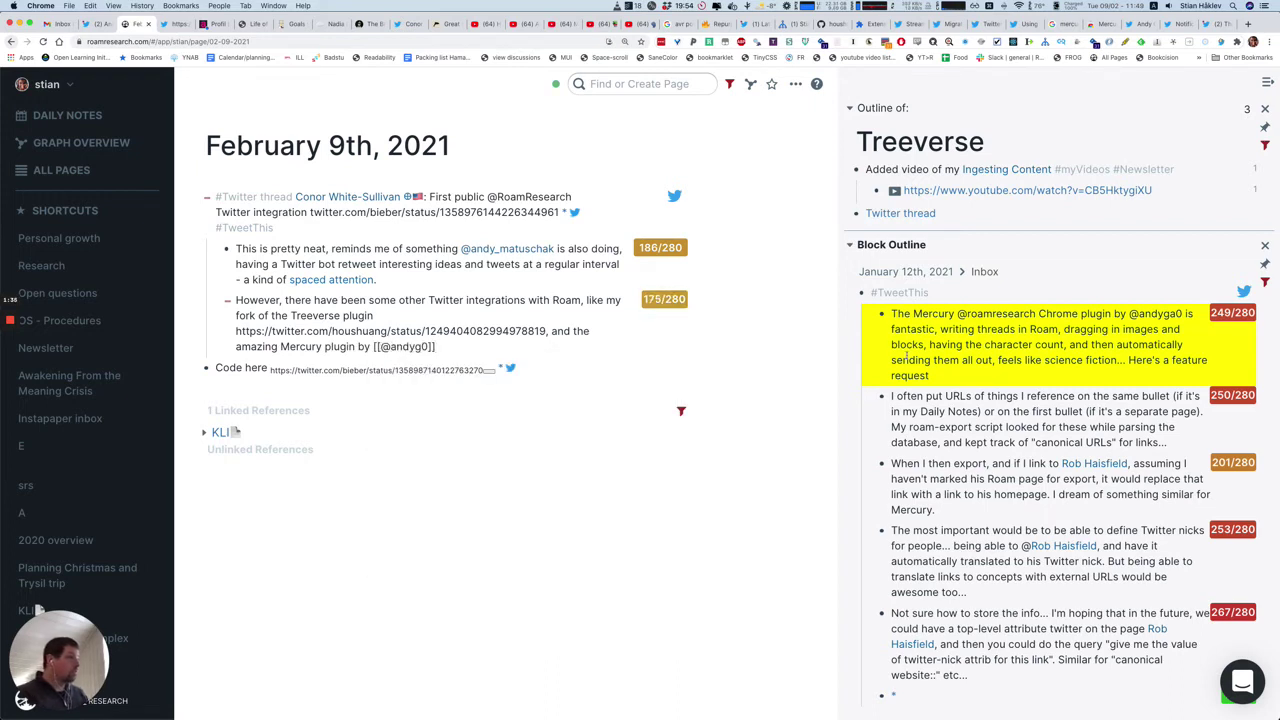
- Copy the address of the asterisk link ending the January 12th #TweetThis thread and paste it at the end of the second reply block
scroll(947, 407, down, 2)
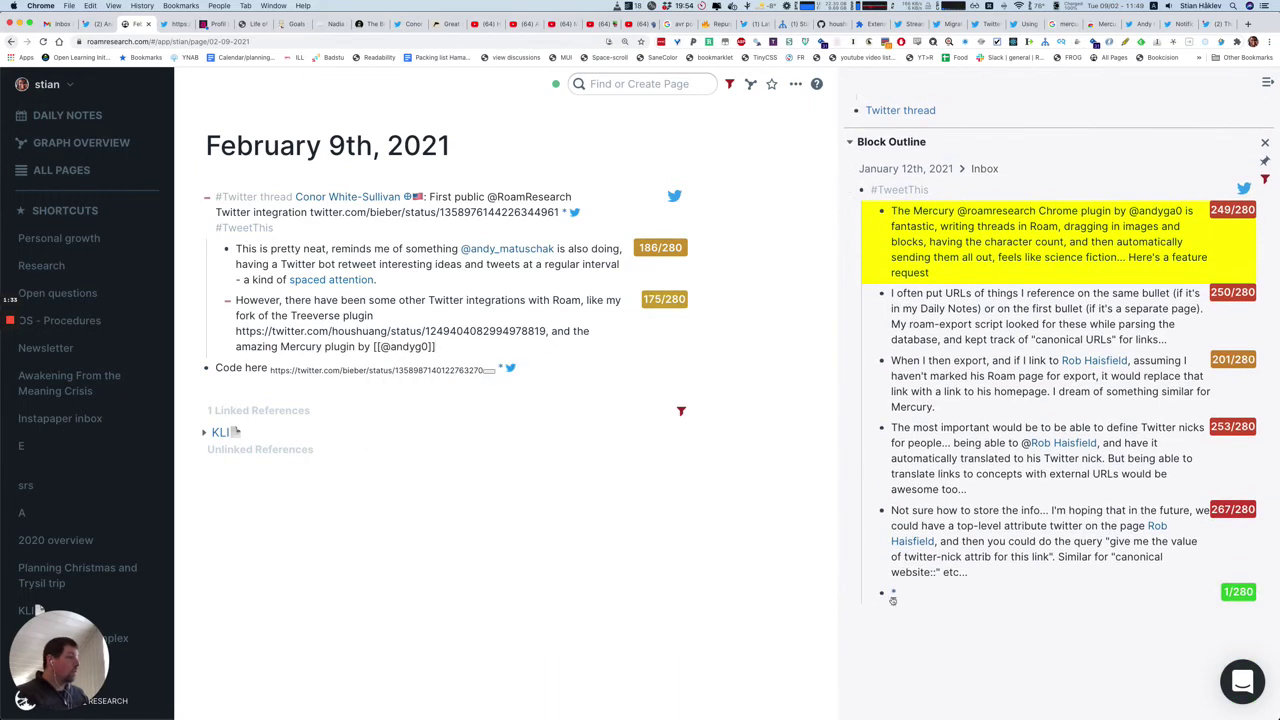
right_click(894, 593)
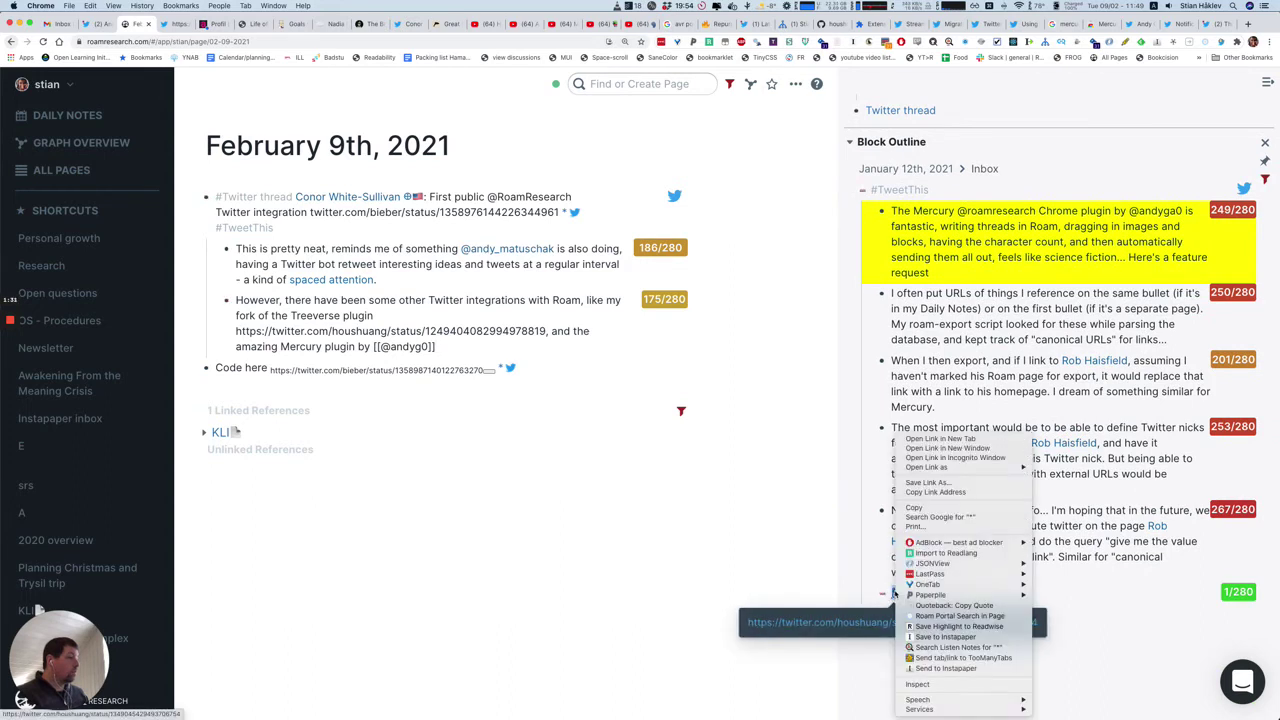
click(955, 494)
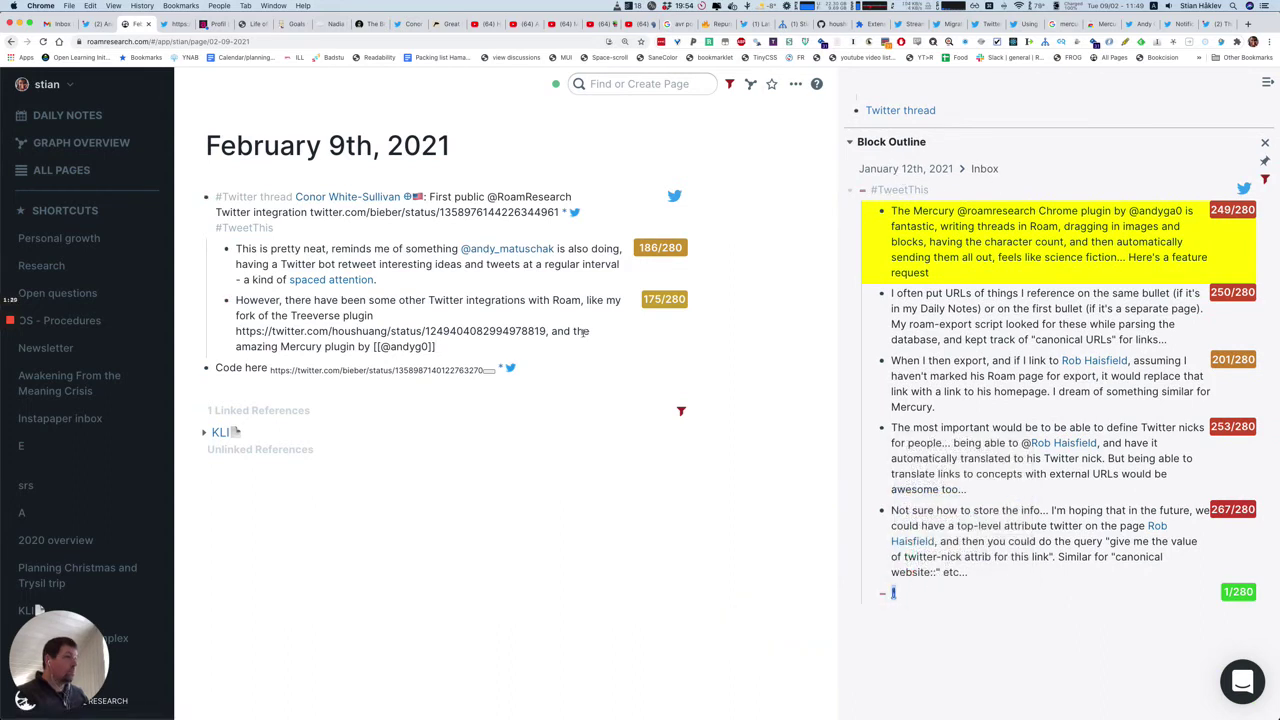
click(554, 343)
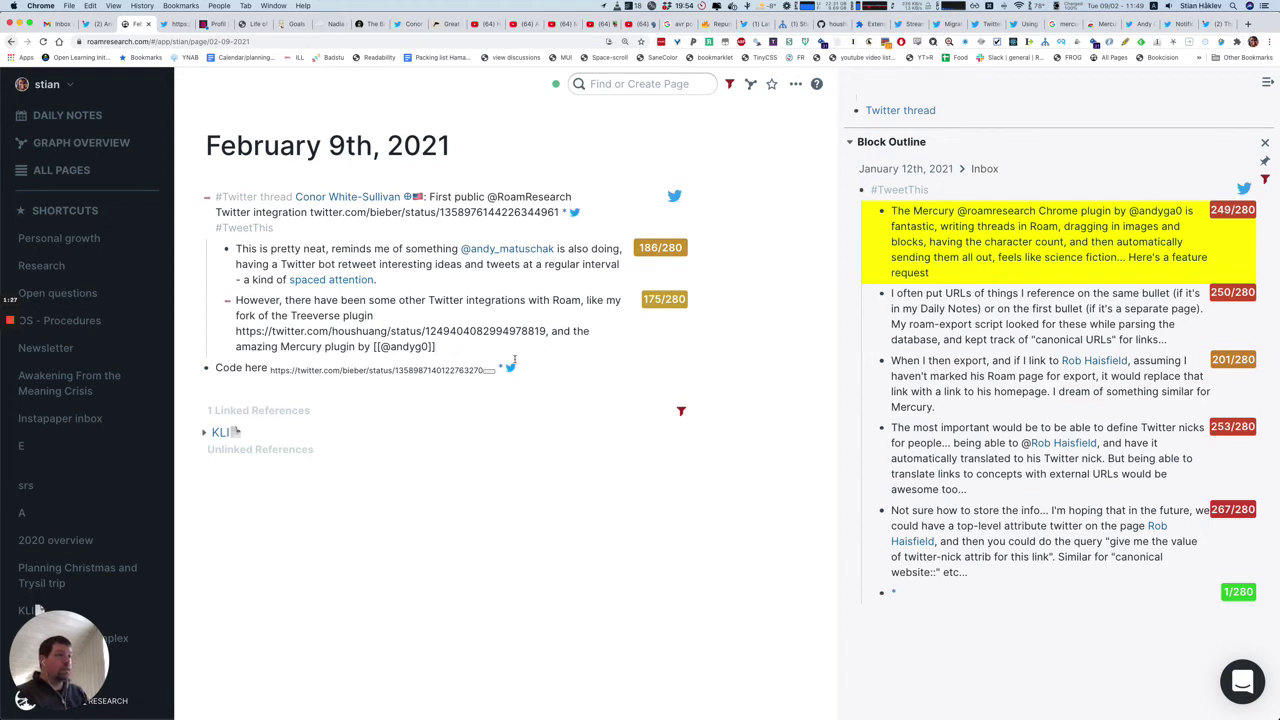
key(super+v)
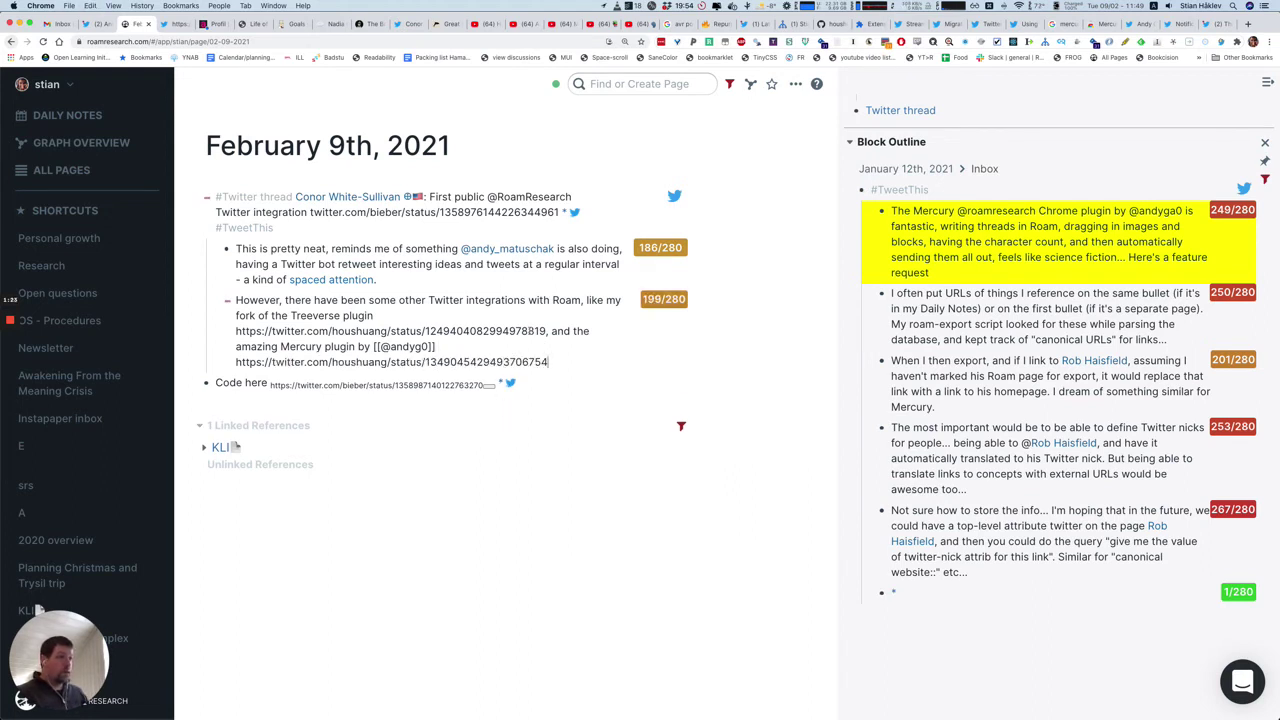
- Post the two reply blocks to Twitter with Mercury and look over the embedded tweets in the page
click(674, 197)
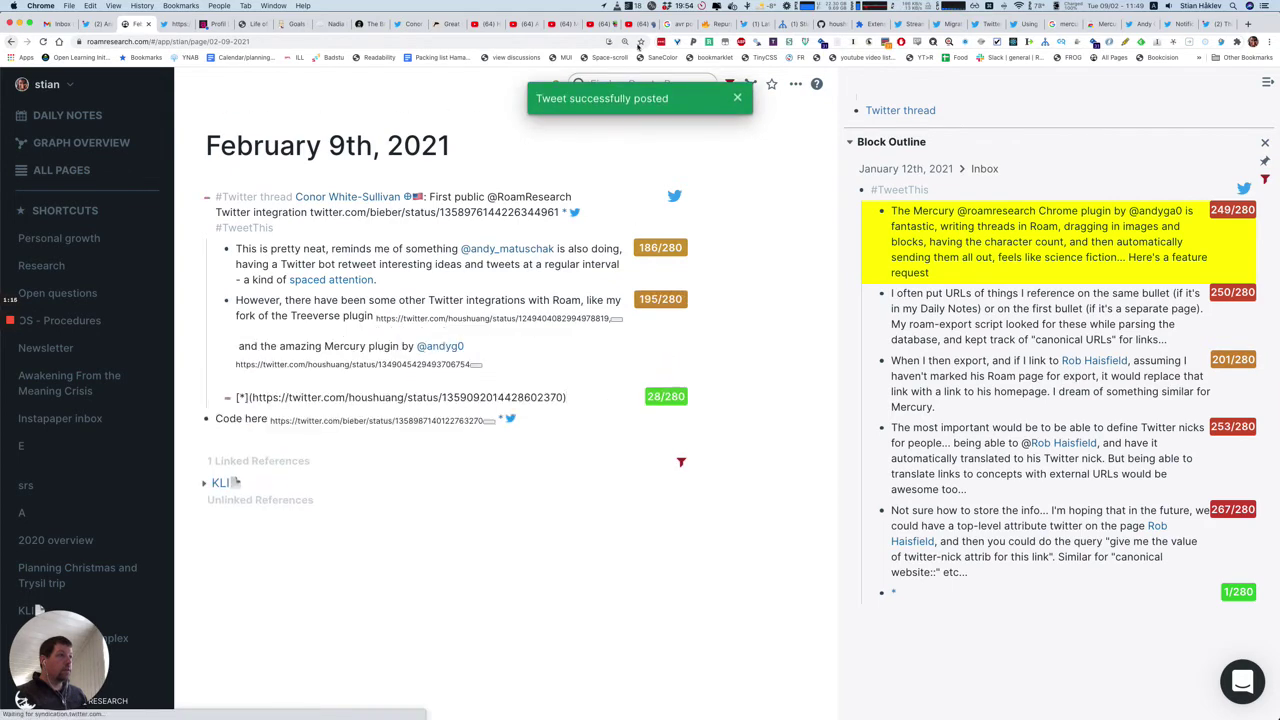
scroll(543, 535, down, 4)
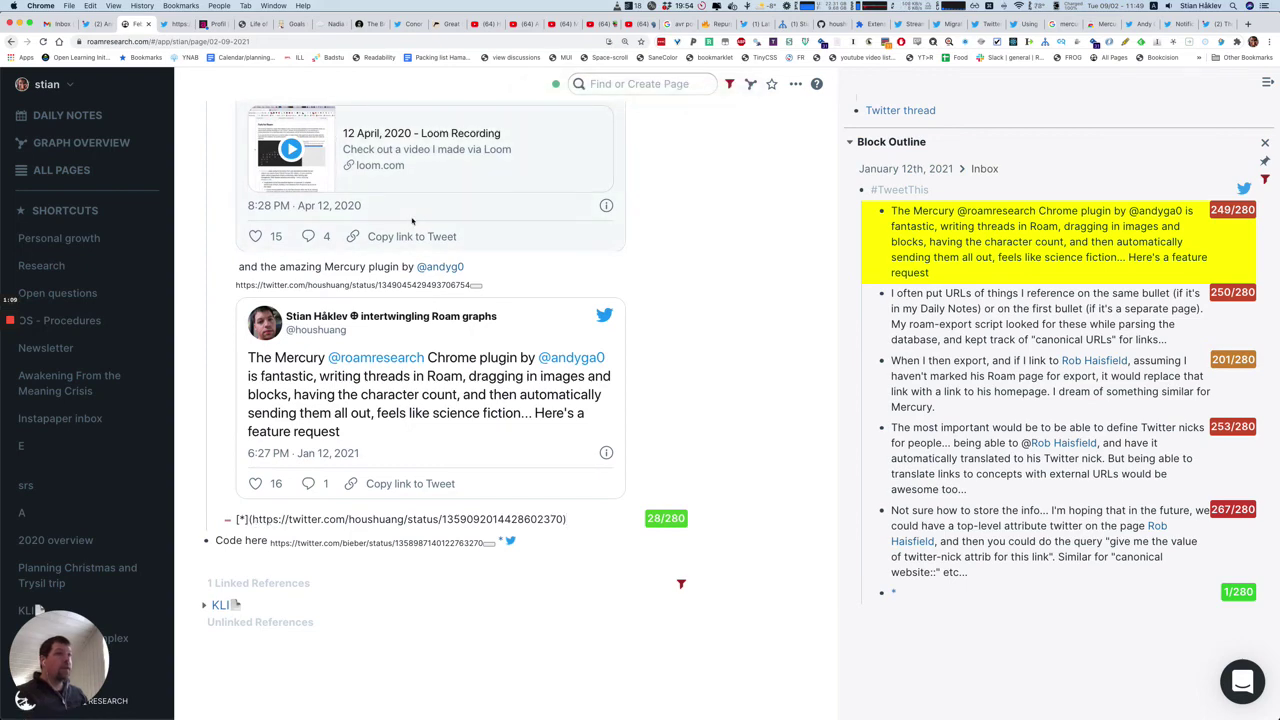
click(98, 23)
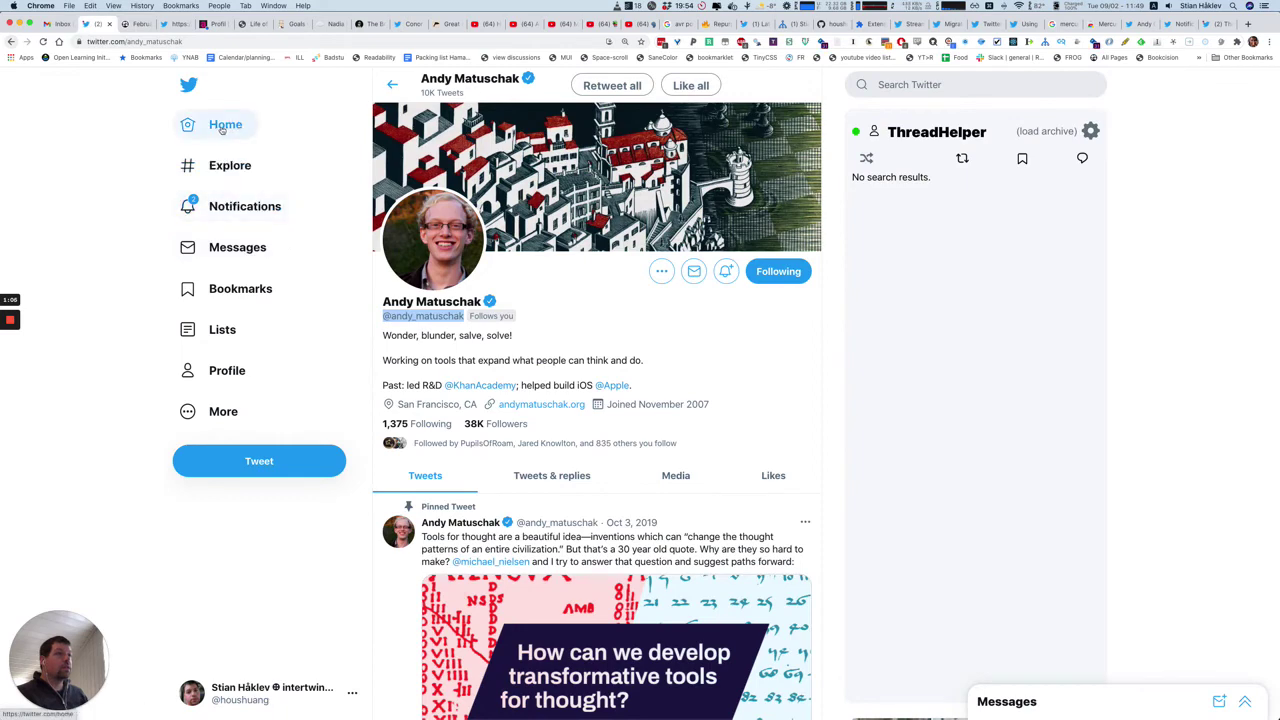
click(198, 376)
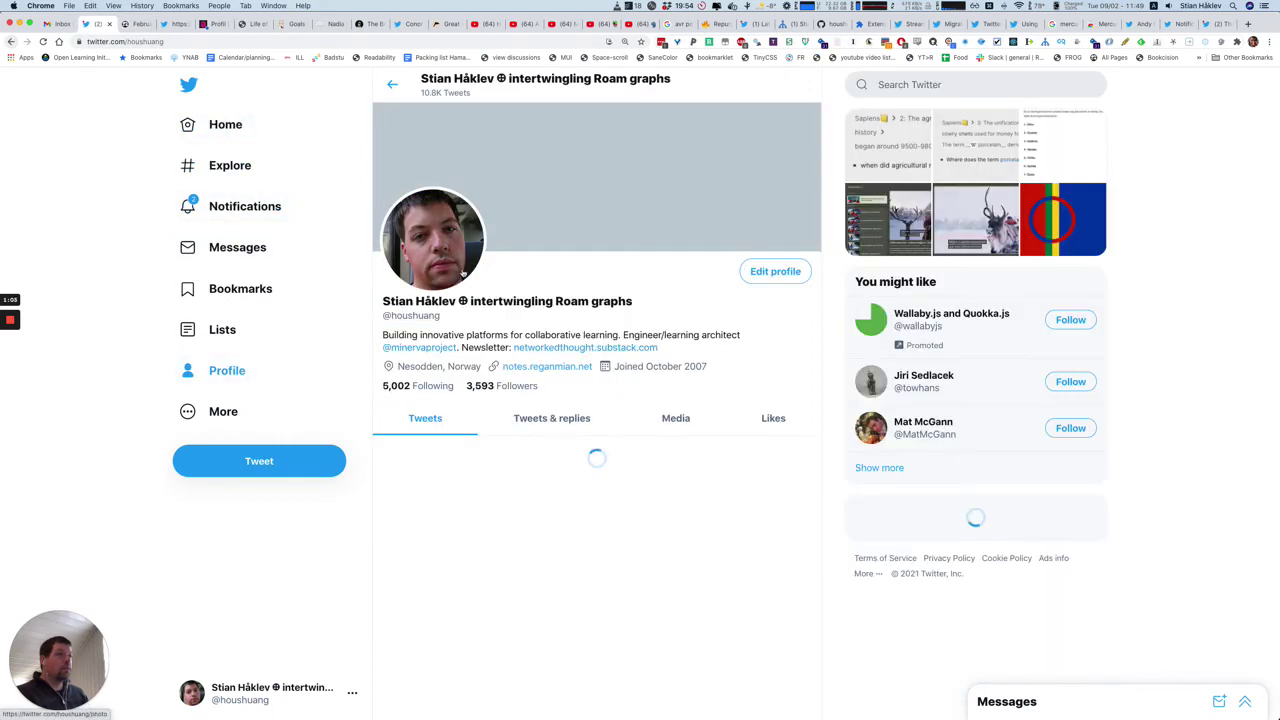
scroll(563, 300, down, 5)
scroll(563, 300, down, 3)
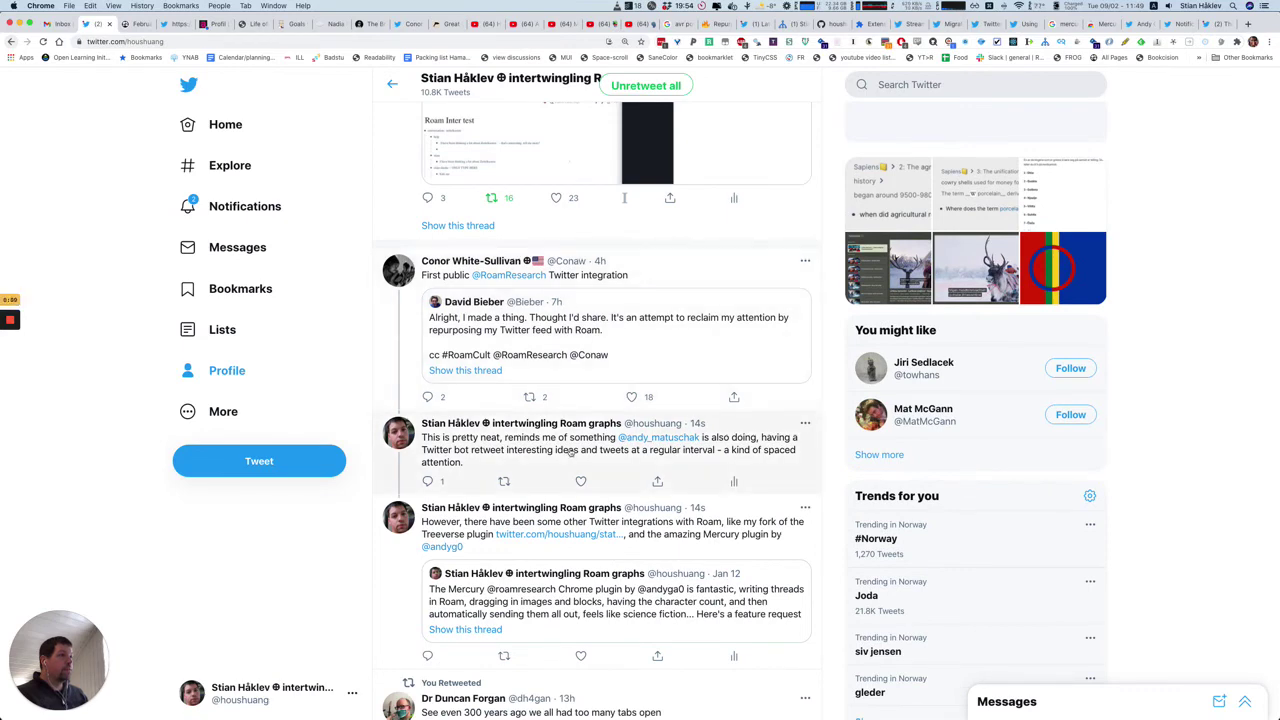
click(637, 388)
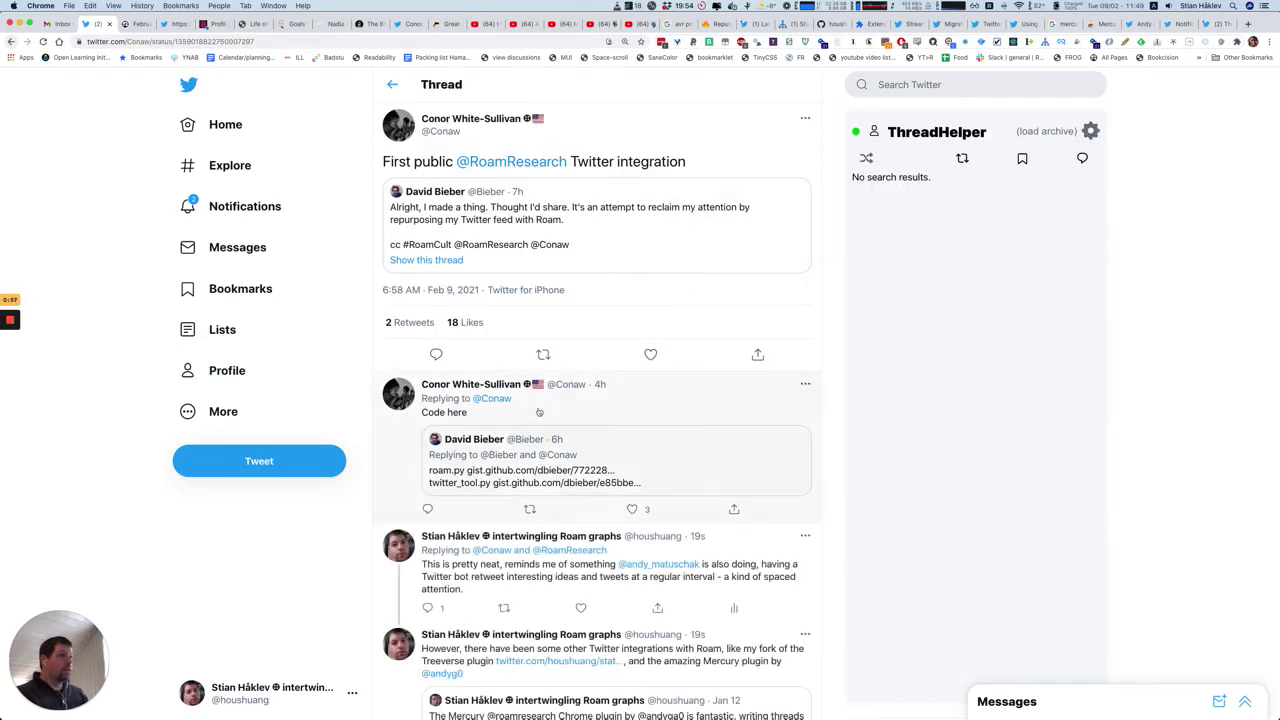
scroll(600, 395, down, 3)
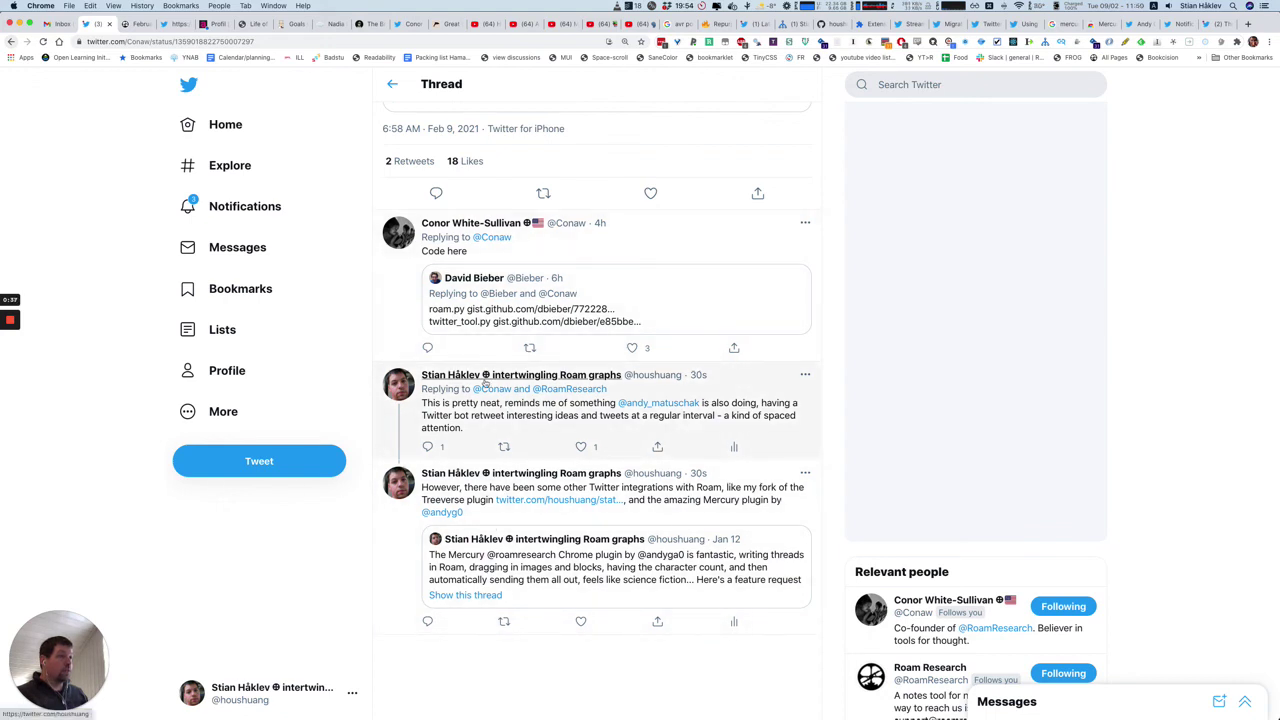
mouse_move(484, 383)
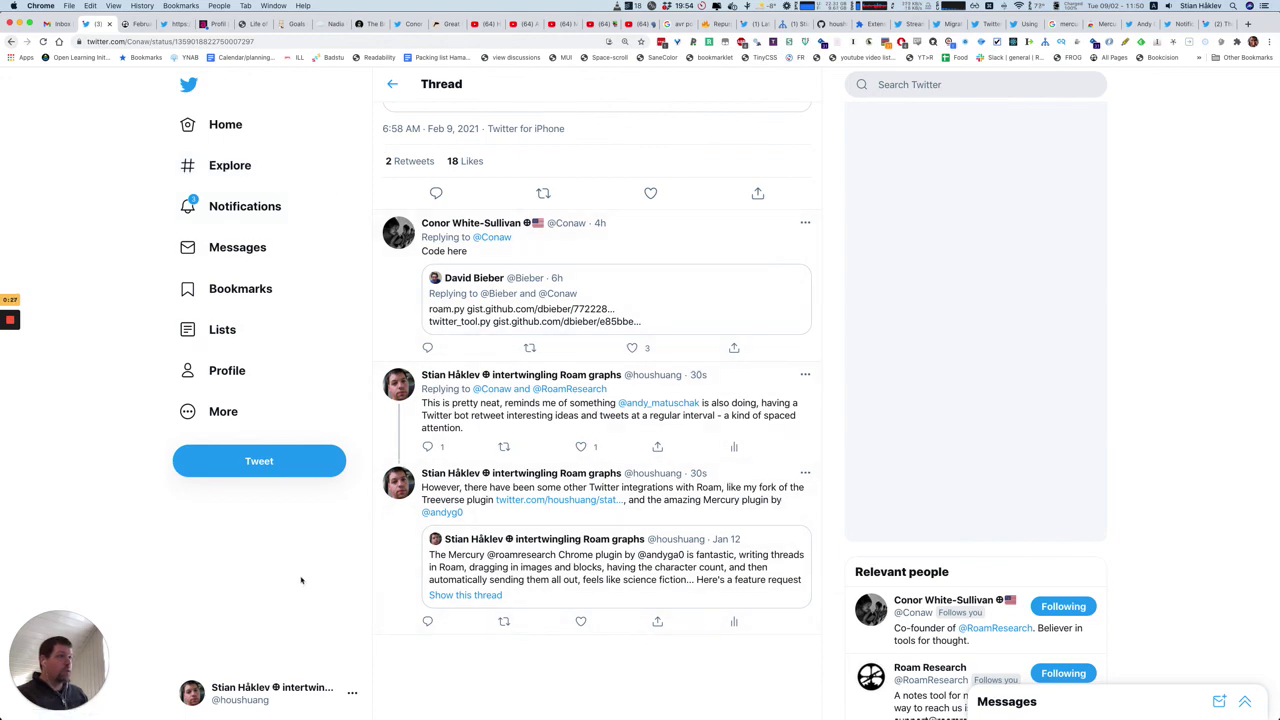
mouse_move(11, 322)
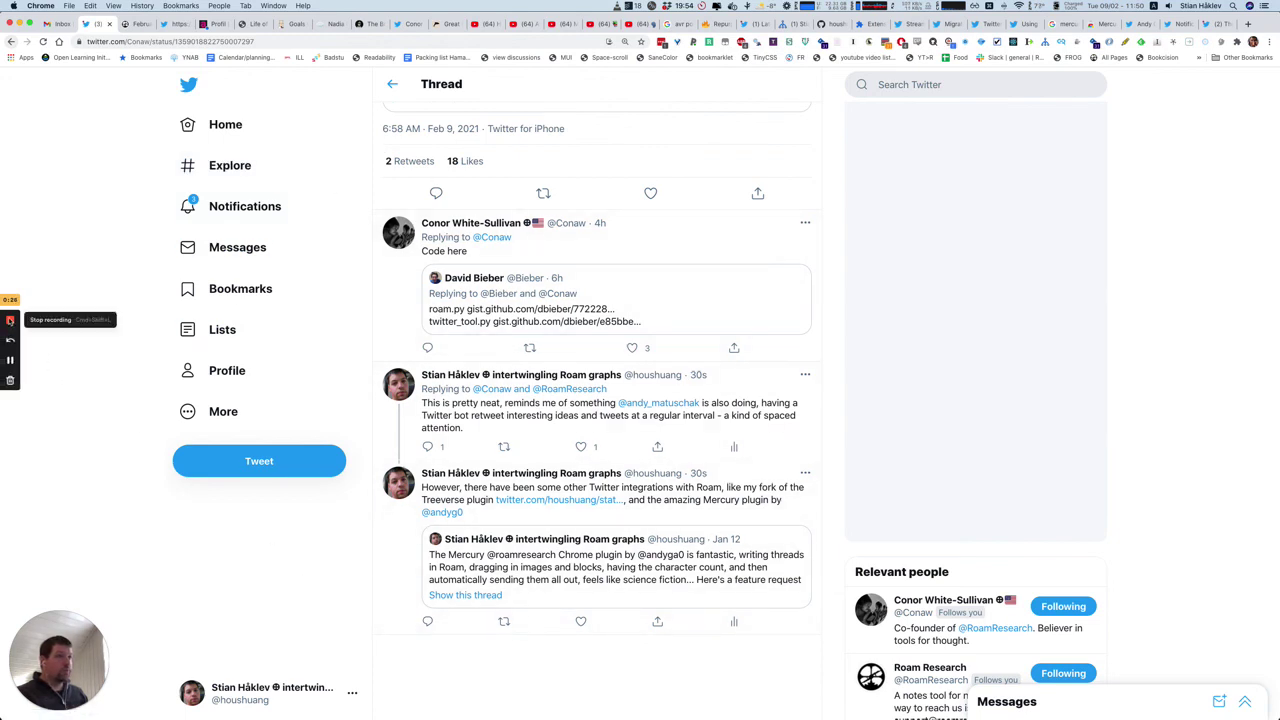